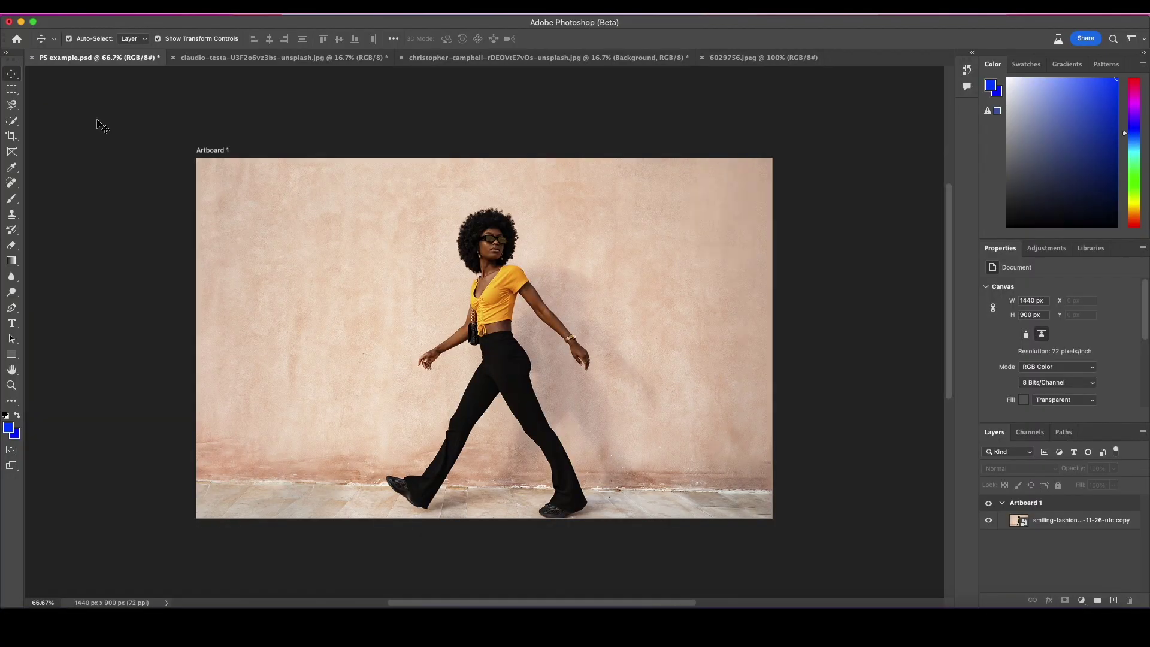
Select the photo layer and remove the pink wall background behind the walking woman
click(272, 223)
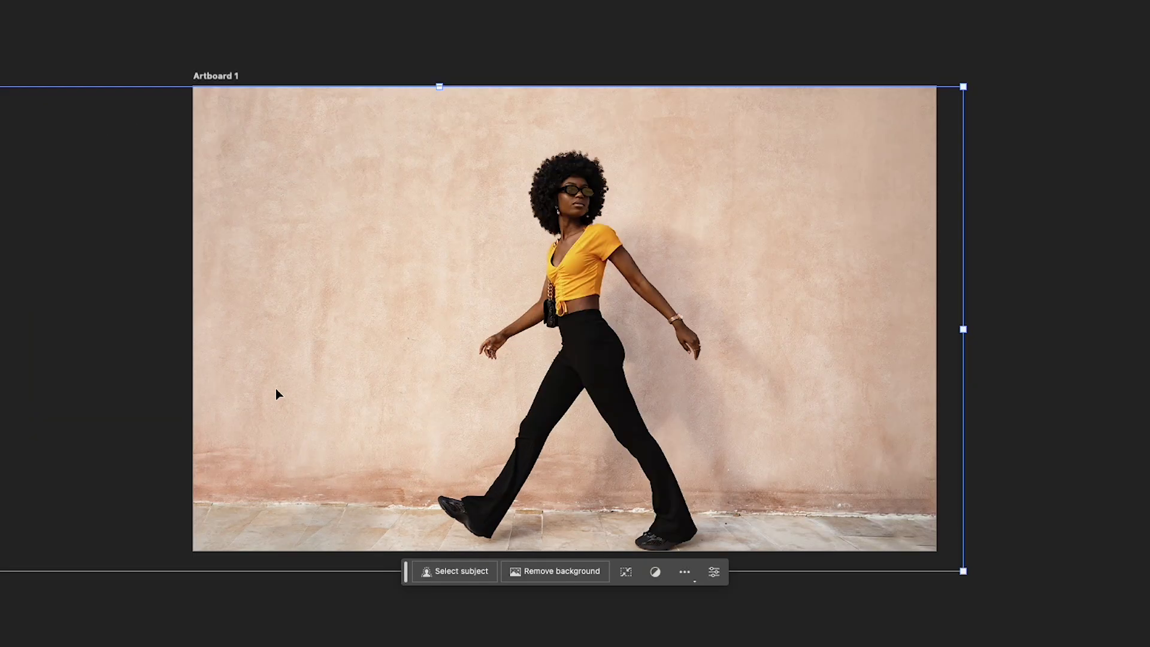
click(444, 572)
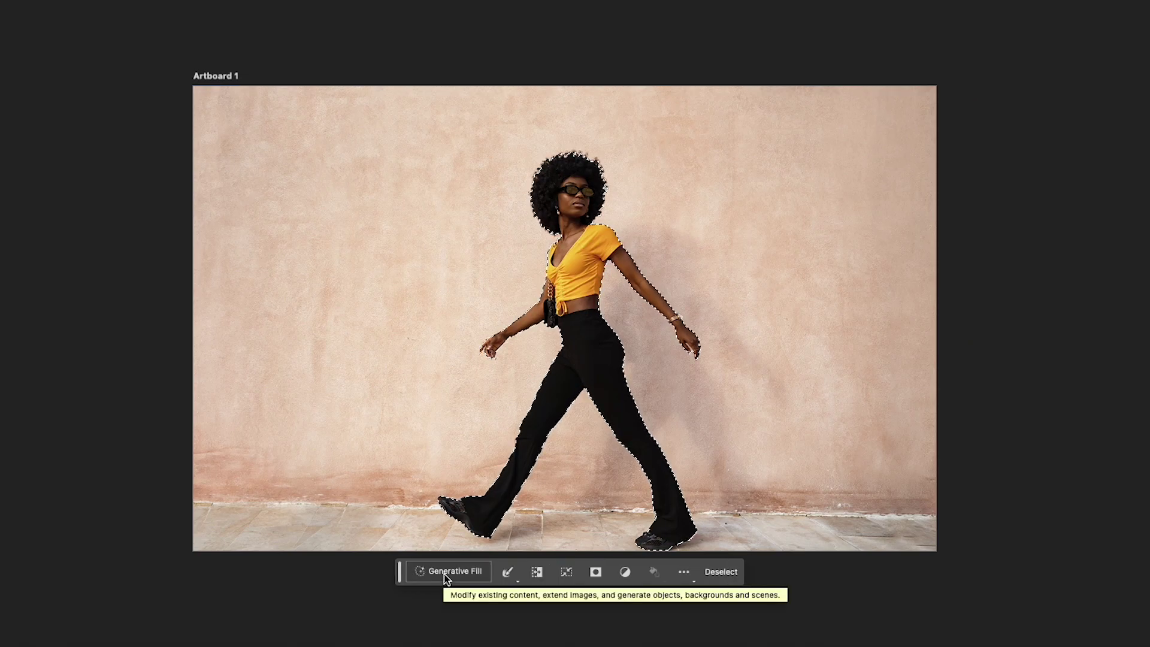
key(super+d)
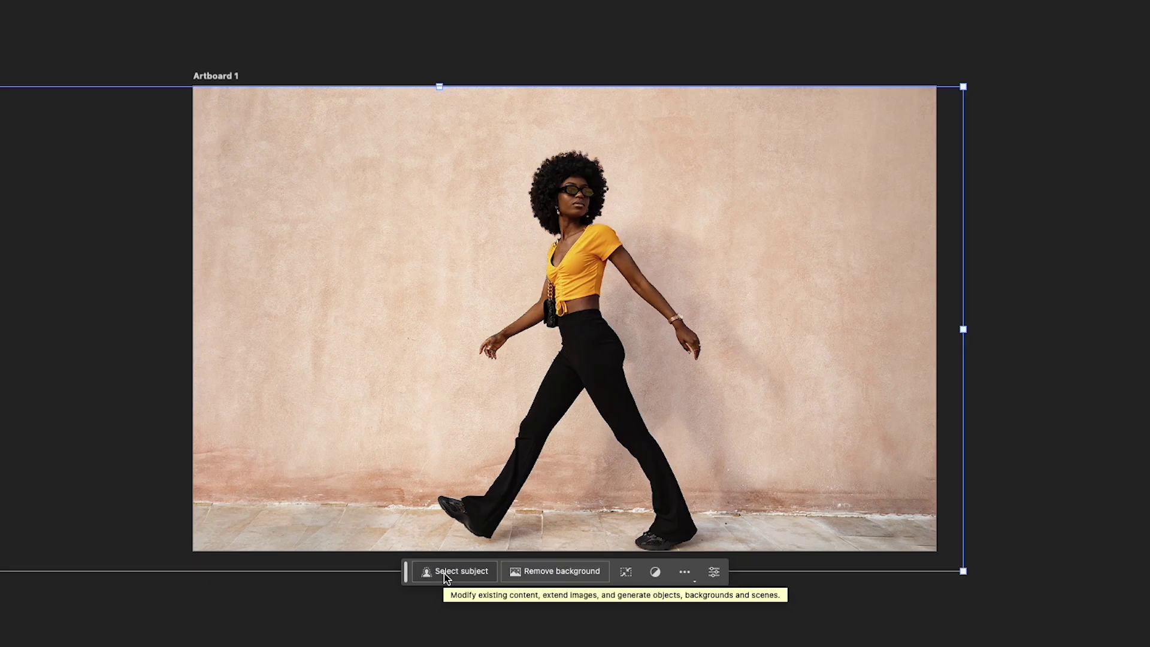
click(569, 576)
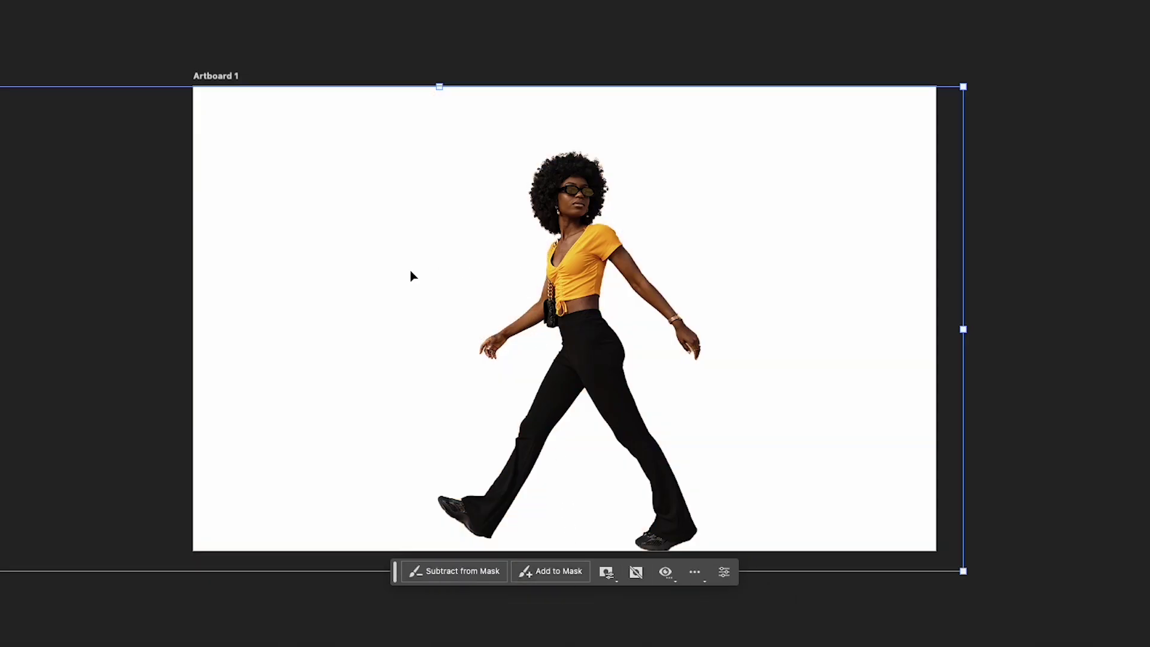
Zoom in to inspect the cutout edges around her head, then zoom back out
key(super+plus)
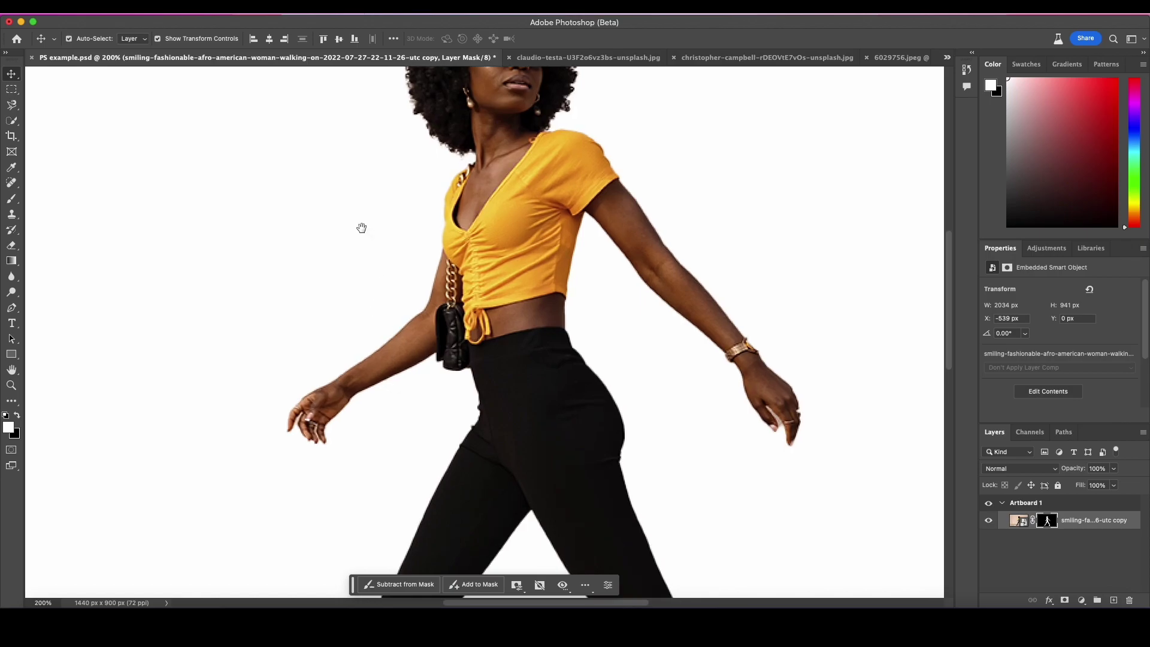
drag(362, 228, 388, 405)
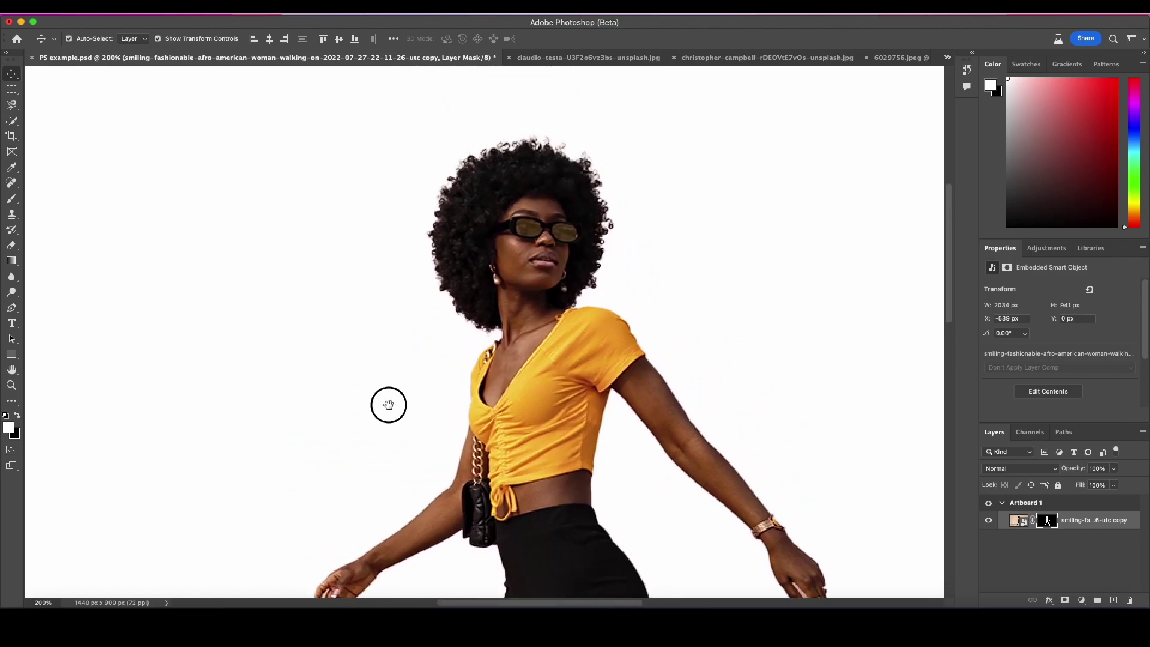
scroll(388, 405, down, 10)
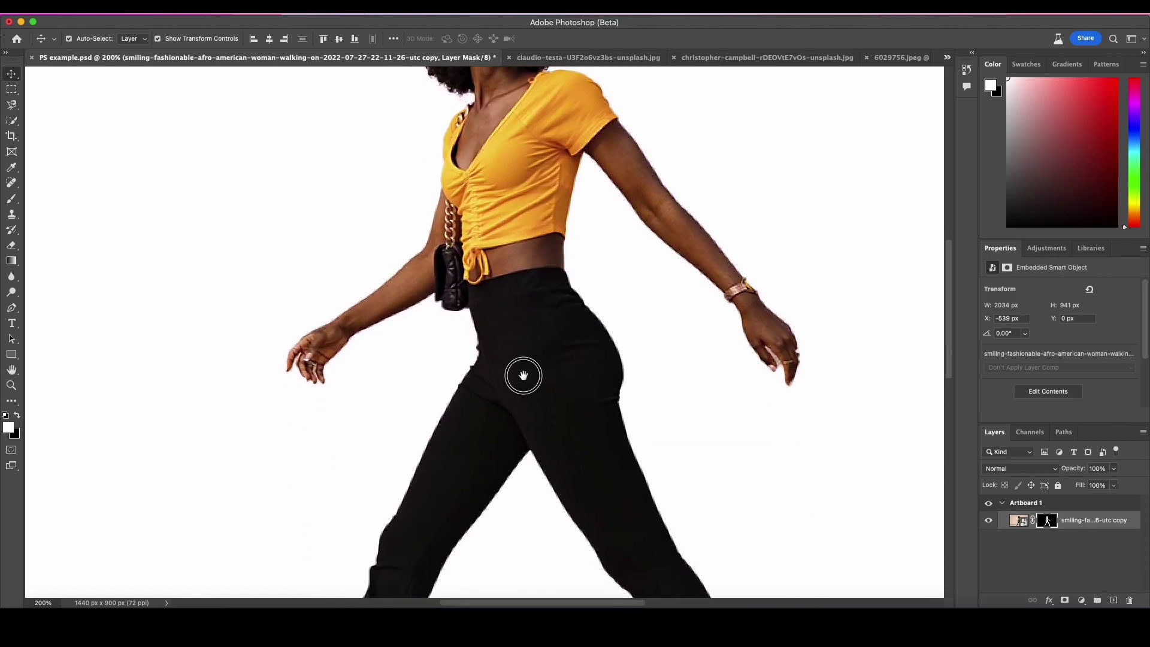
key(super+minus)
key(super+minus)
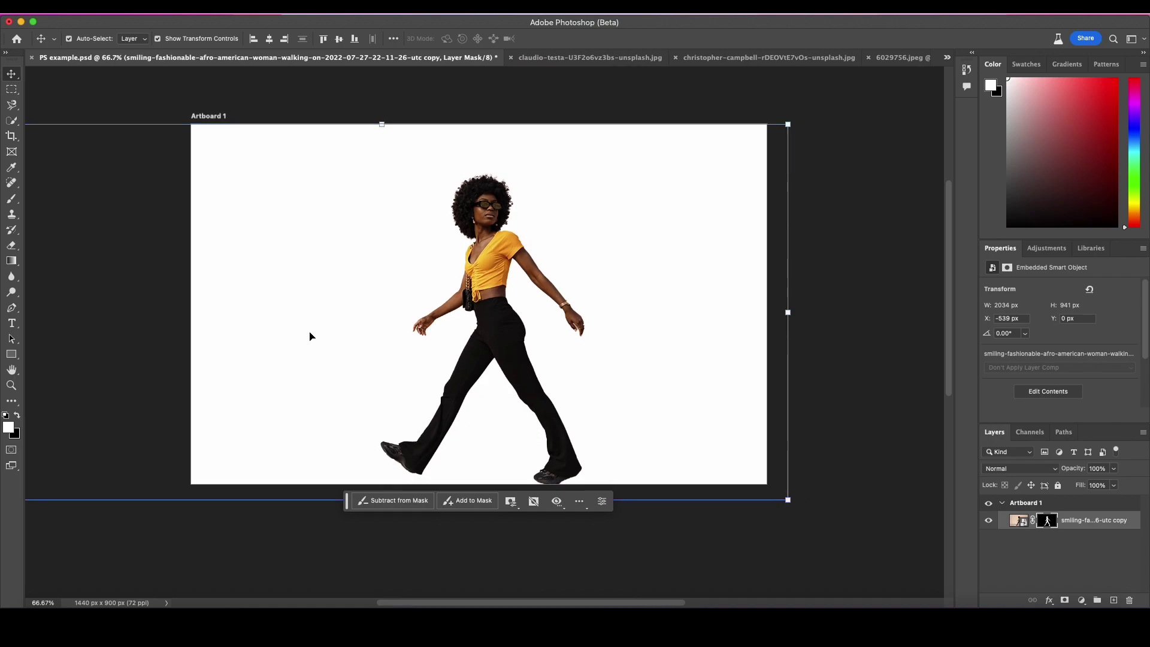
Draw a large blue rectangle over the woman and move its layer below her
click(869, 311)
click(11, 354)
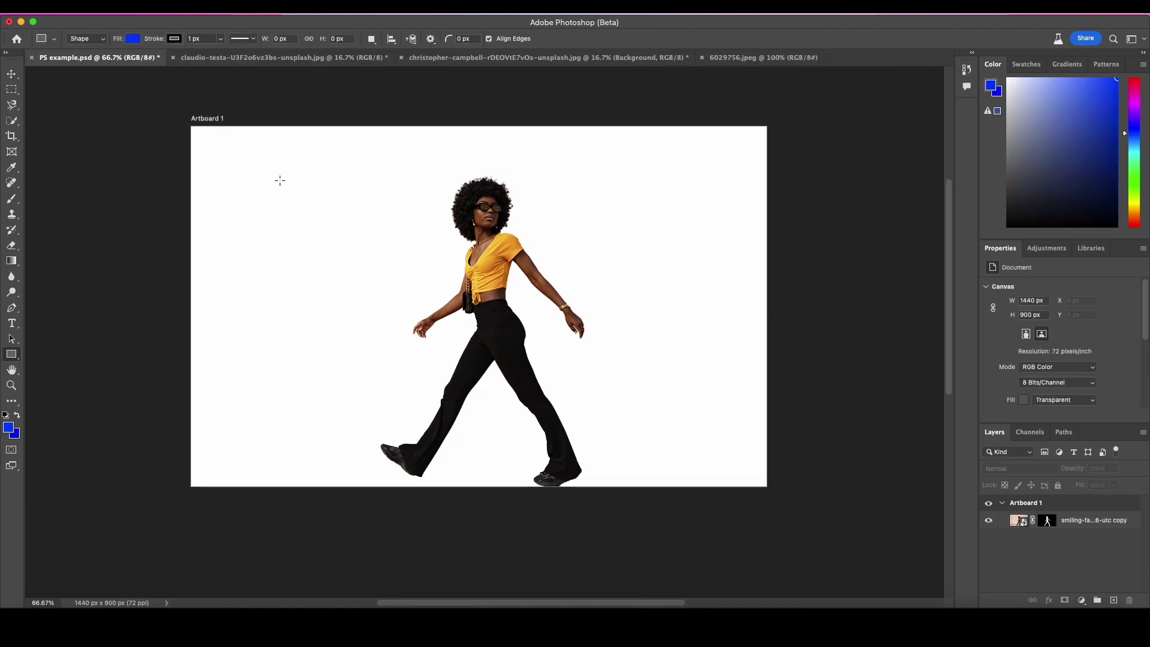
drag(280, 180, 684, 471)
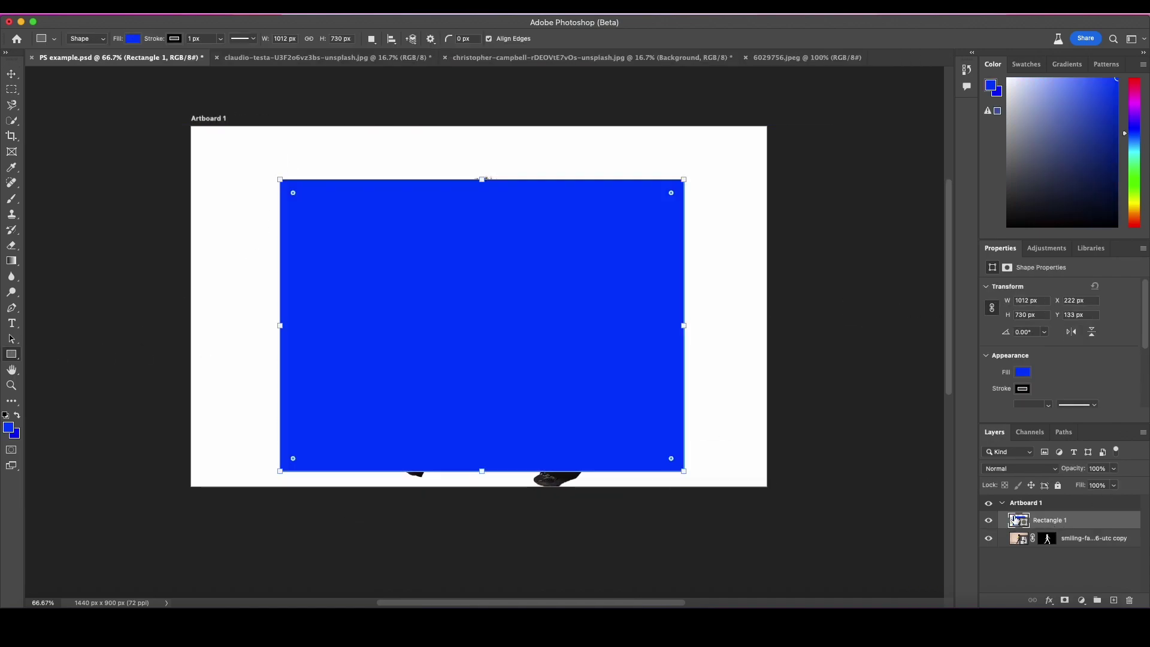
drag(1013, 520, 1011, 545)
Reposition the blue rectangle up and right, then undo back to the original pink-wall photo
click(12, 73)
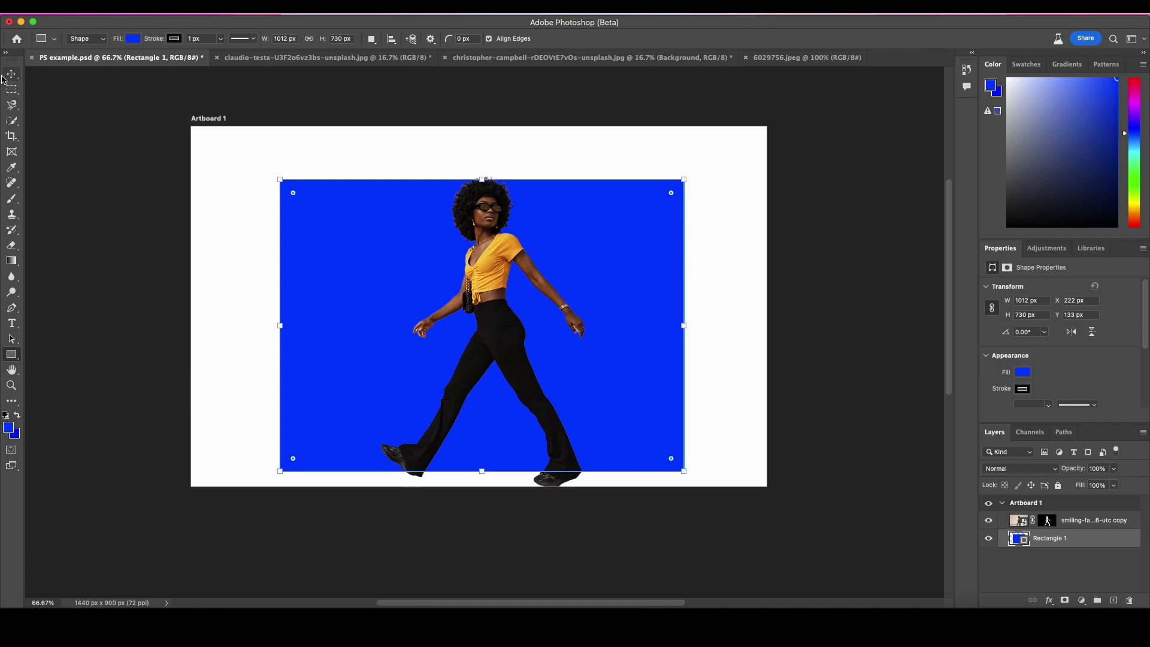
drag(411, 278, 407, 246)
key(super+1)
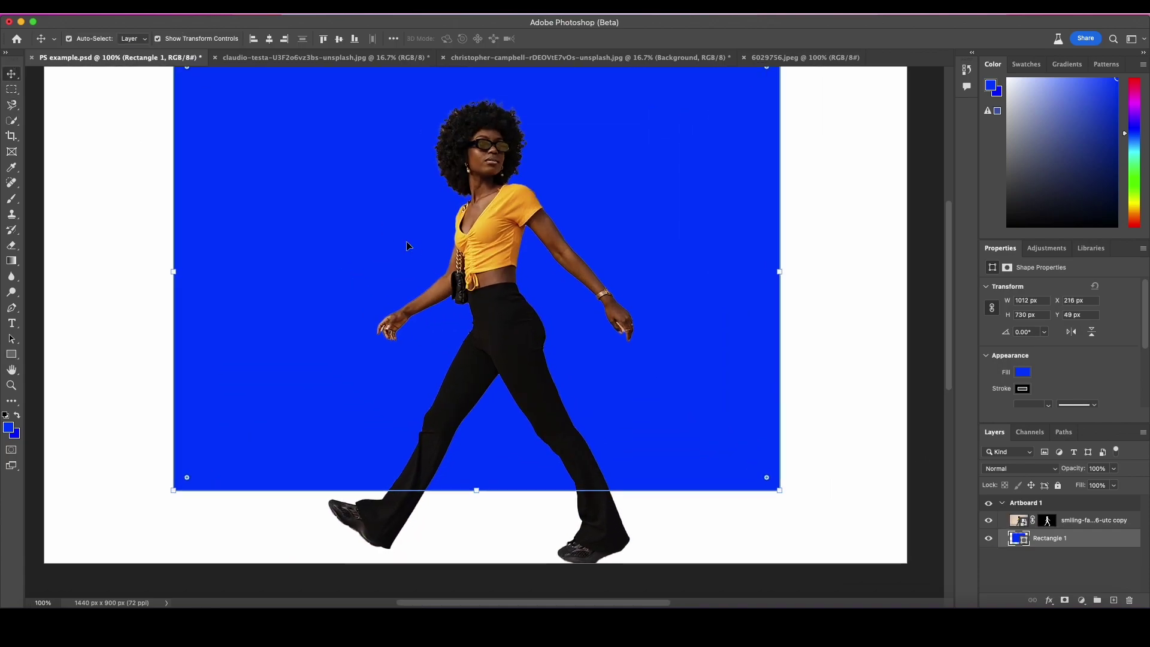
drag(375, 188, 405, 189)
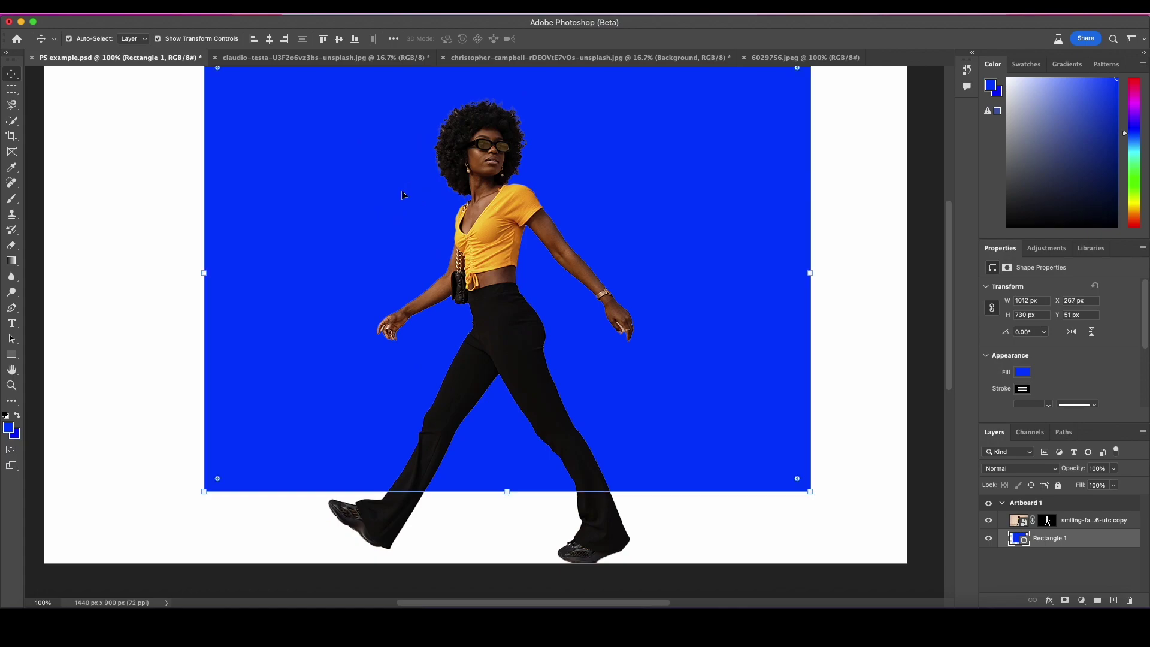
key(super+minus)
key(super+minus)
key(super+plus)
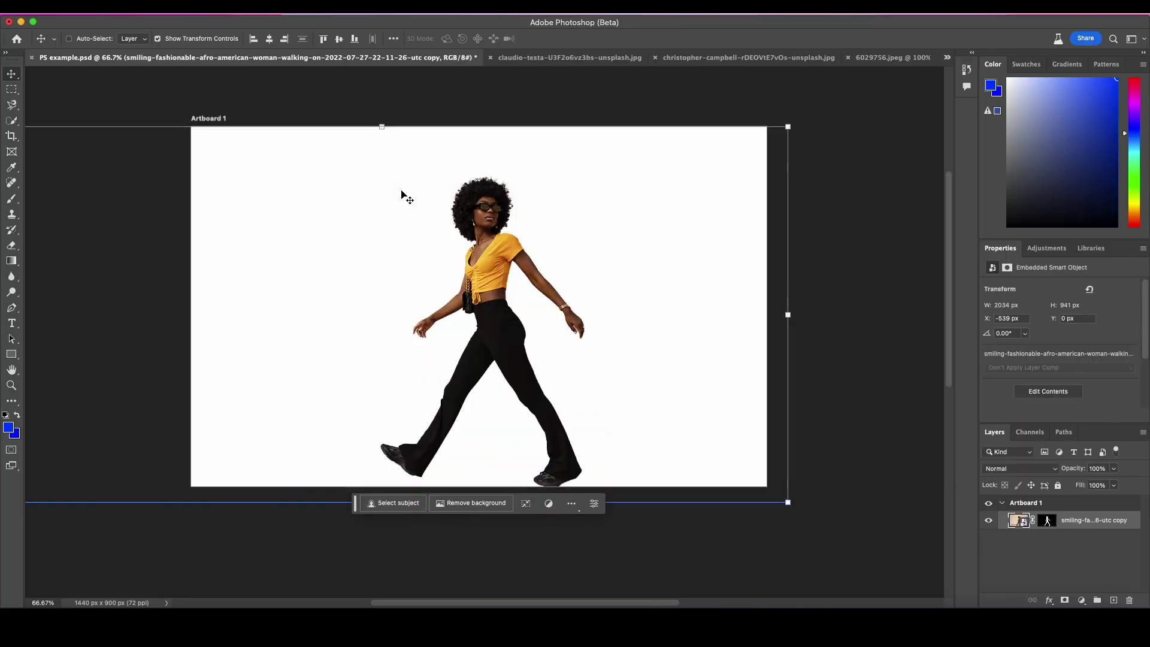
key(super+z)
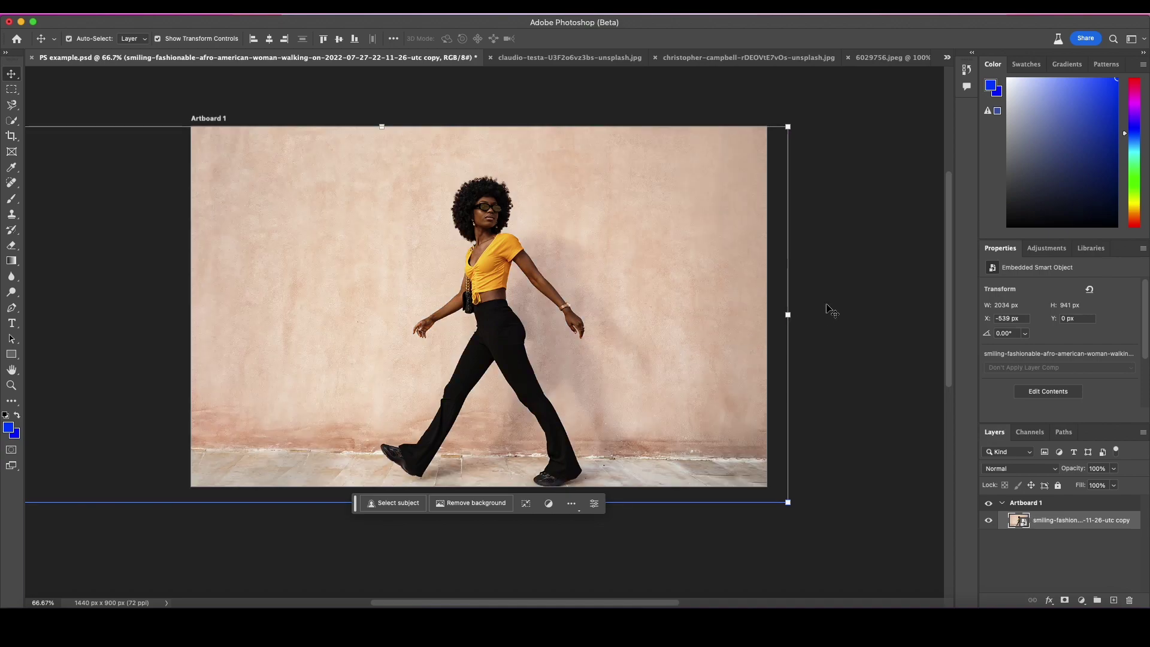
Marquee-select wall left of the woman and enter the Generative Fill prompt 'graffiti on wall'
click(827, 311)
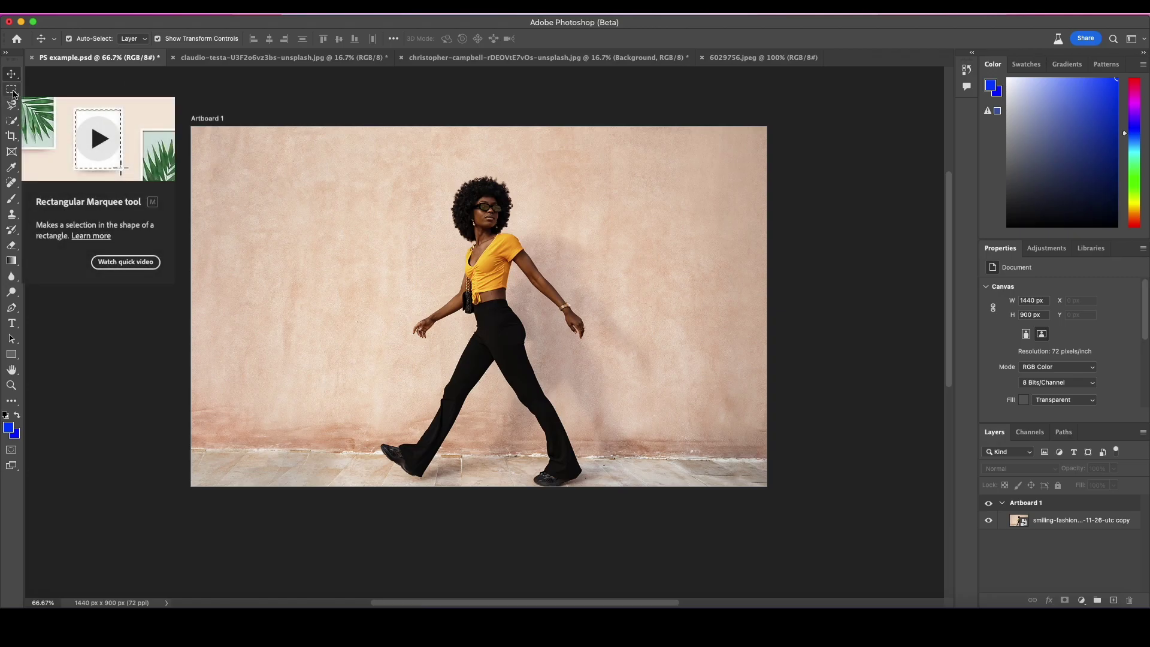
click(12, 90)
drag(218, 211, 385, 372)
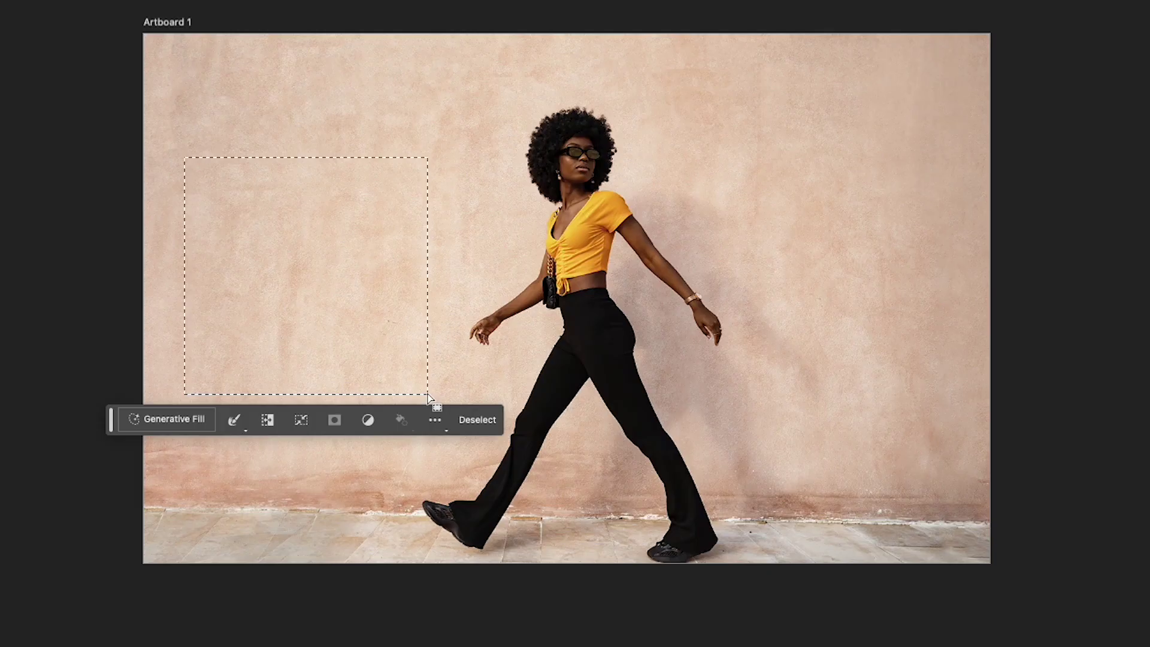
click(172, 426)
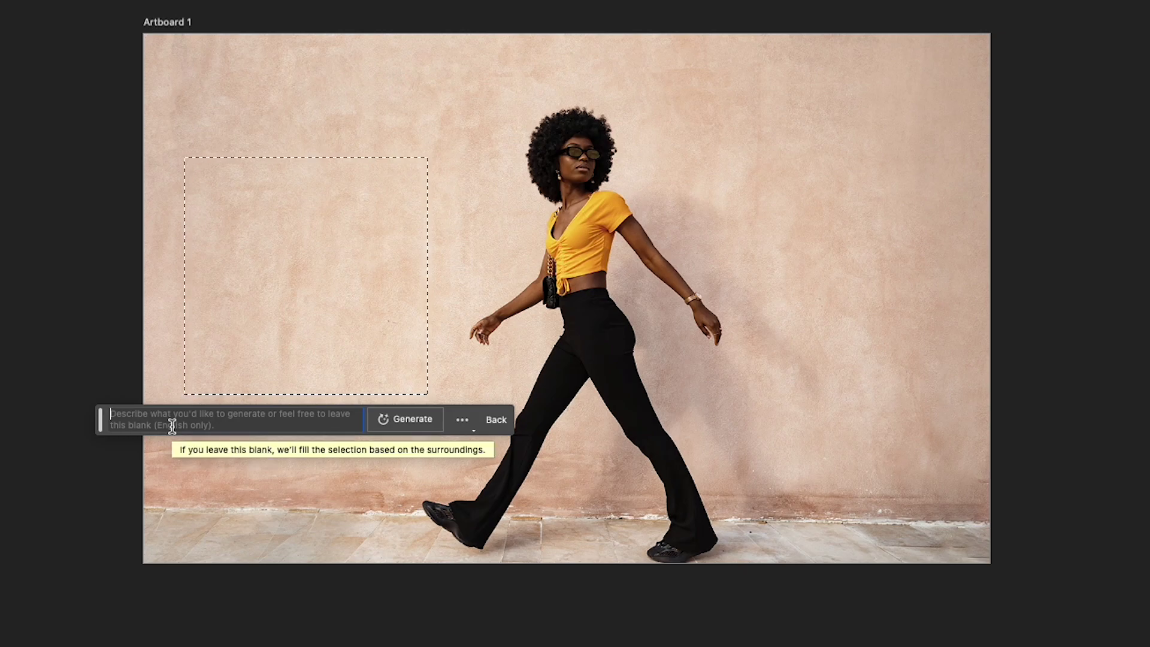
text(graffiti)
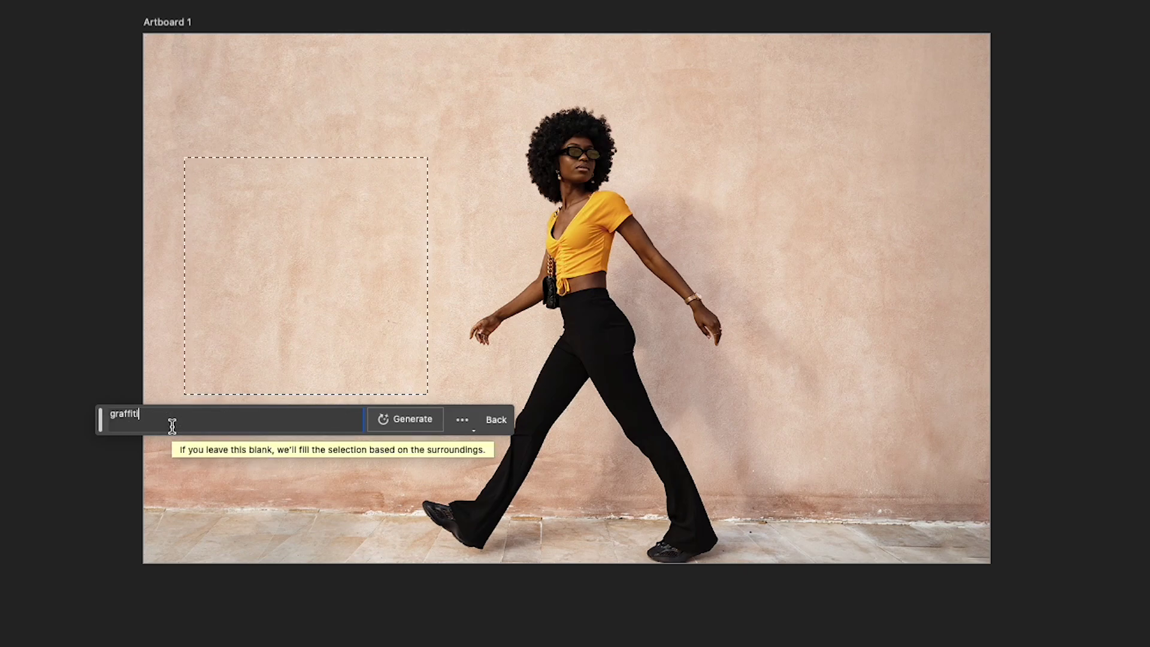
text( on wall)
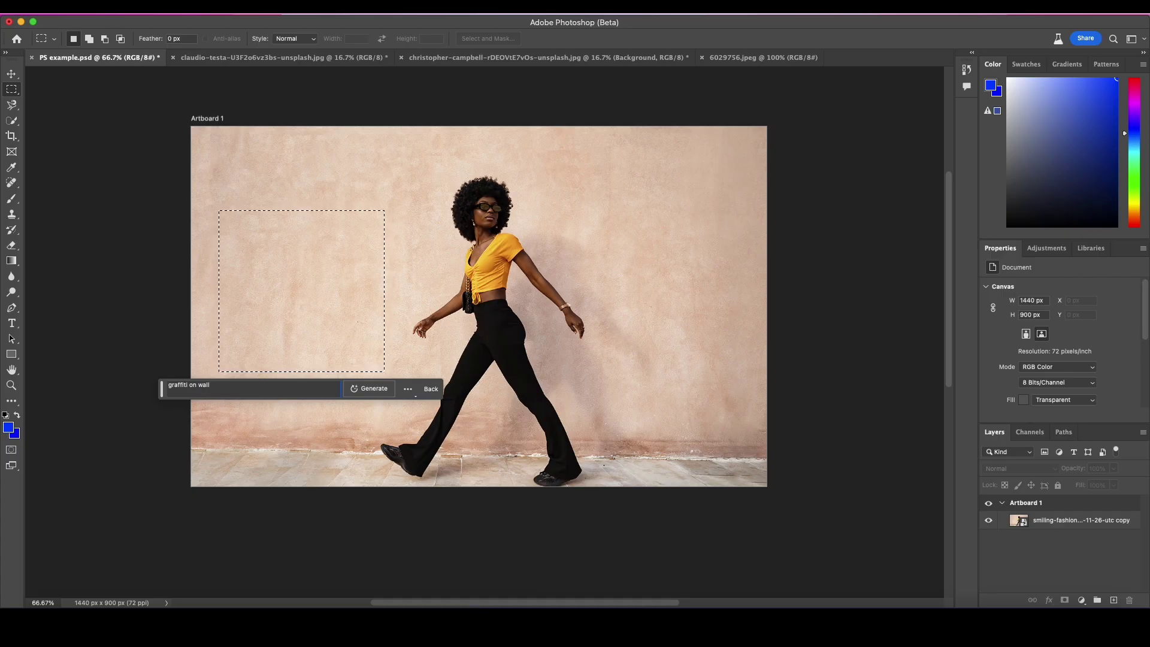
Generate the graffiti, keep blue variation 3/3, and set Generative Layer 1 opacity to 72%
key(Return)
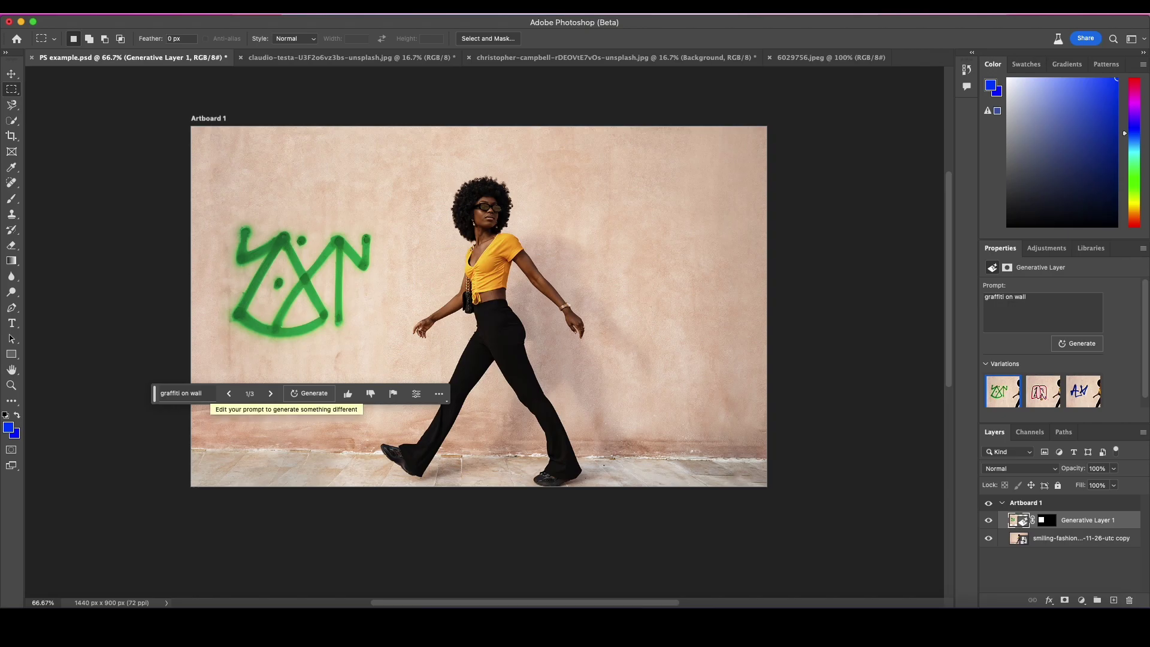
click(270, 394)
click(270, 394)
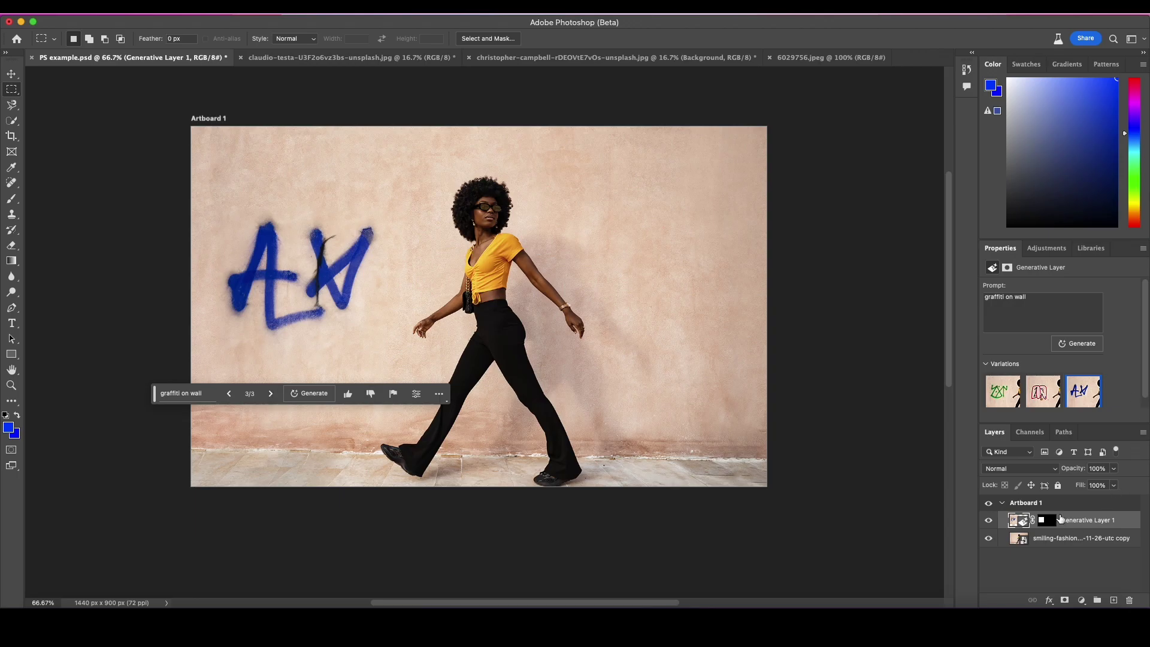
click(1112, 473)
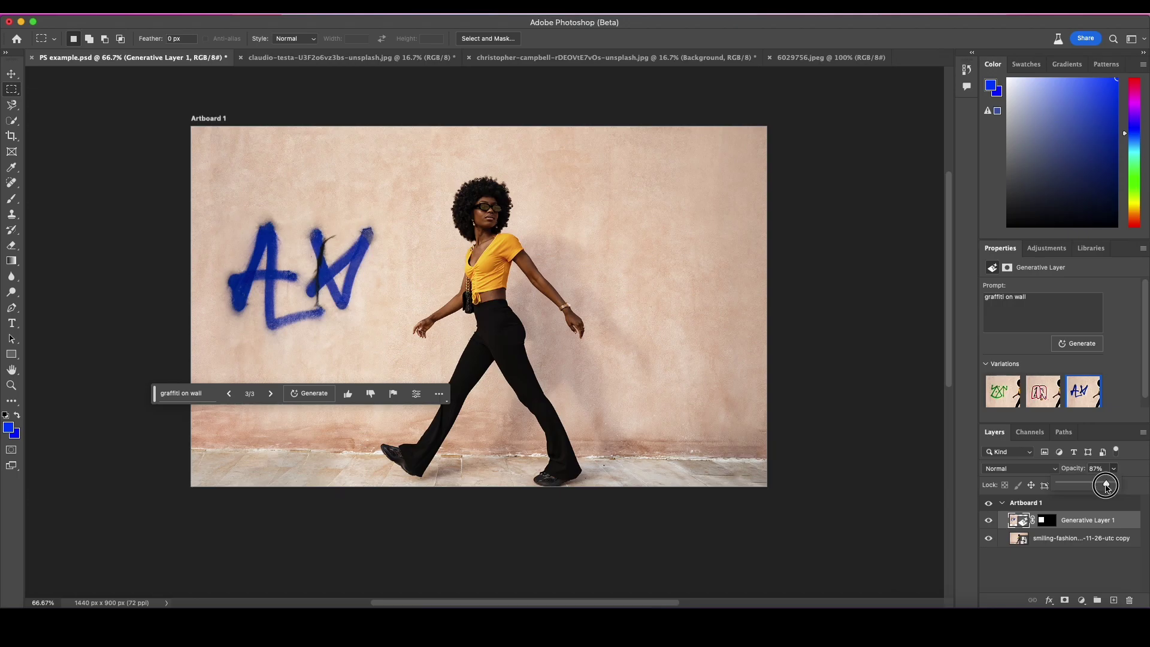
mouse_move(1117, 483)
mouse_down()
mouse_move(1049, 494)
mouse_move(1099, 481)
mouse_up()
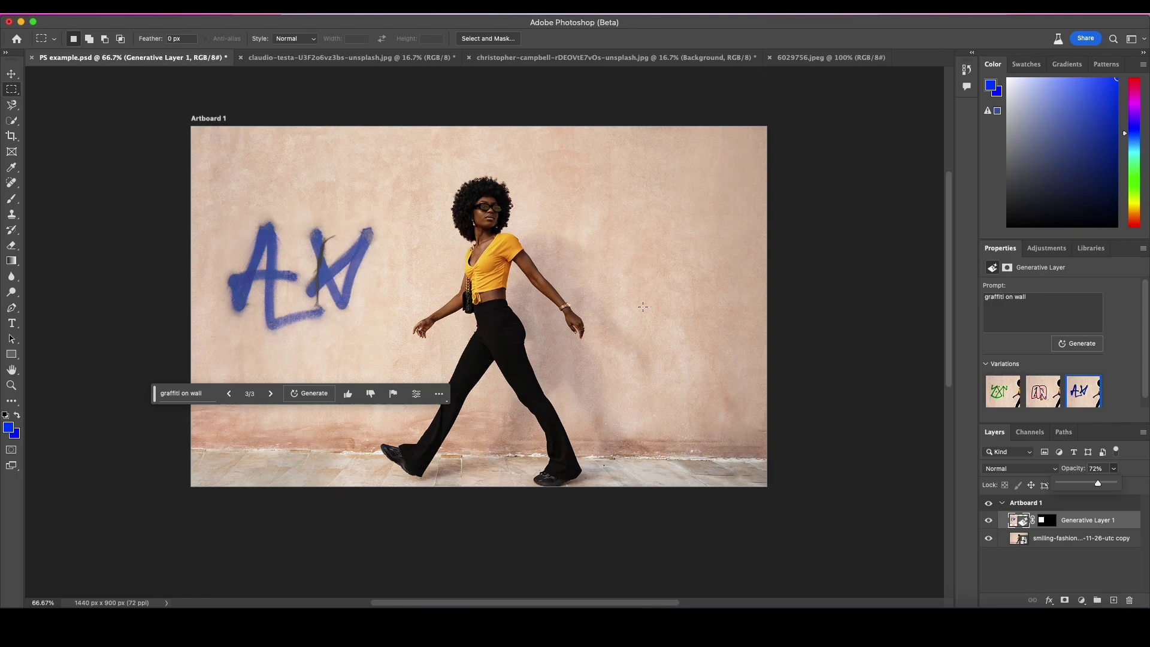
Lasso a wall area right of the woman and generate fill with 'real flowers dying'
click(11, 105)
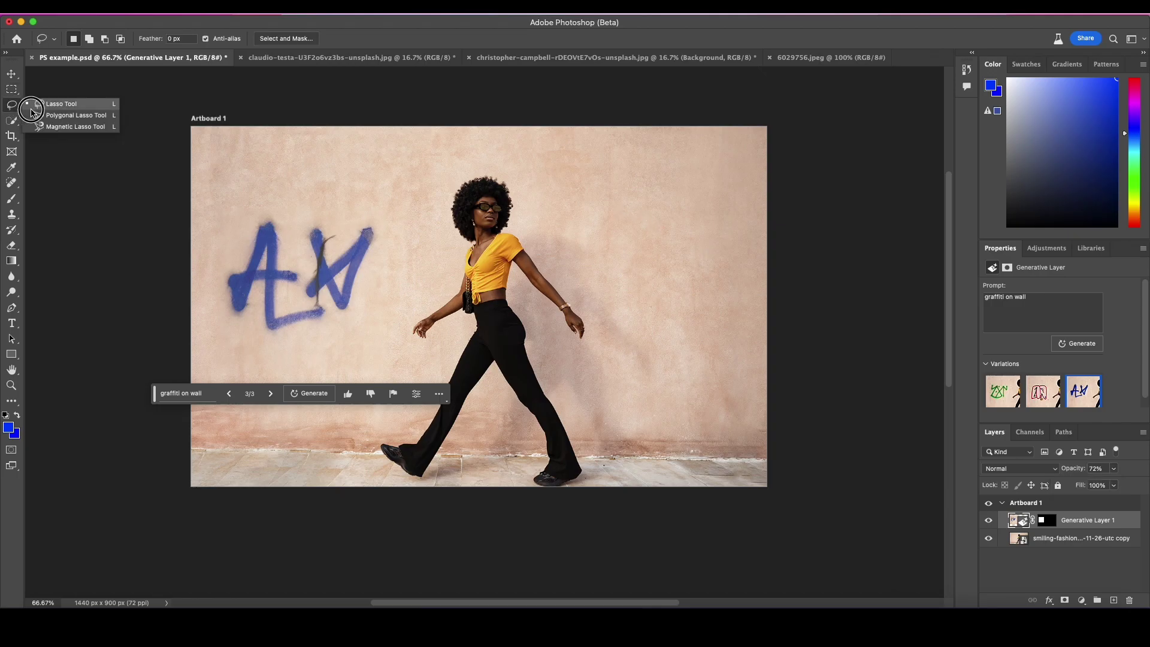
click(59, 103)
mouse_move(665, 328)
mouse_down()
mouse_move(661, 283)
mouse_move(603, 192)
mouse_move(668, 171)
mouse_move(746, 177)
mouse_move(749, 238)
mouse_move(729, 312)
mouse_move(701, 362)
mouse_move(666, 328)
mouse_up()
click(575, 383)
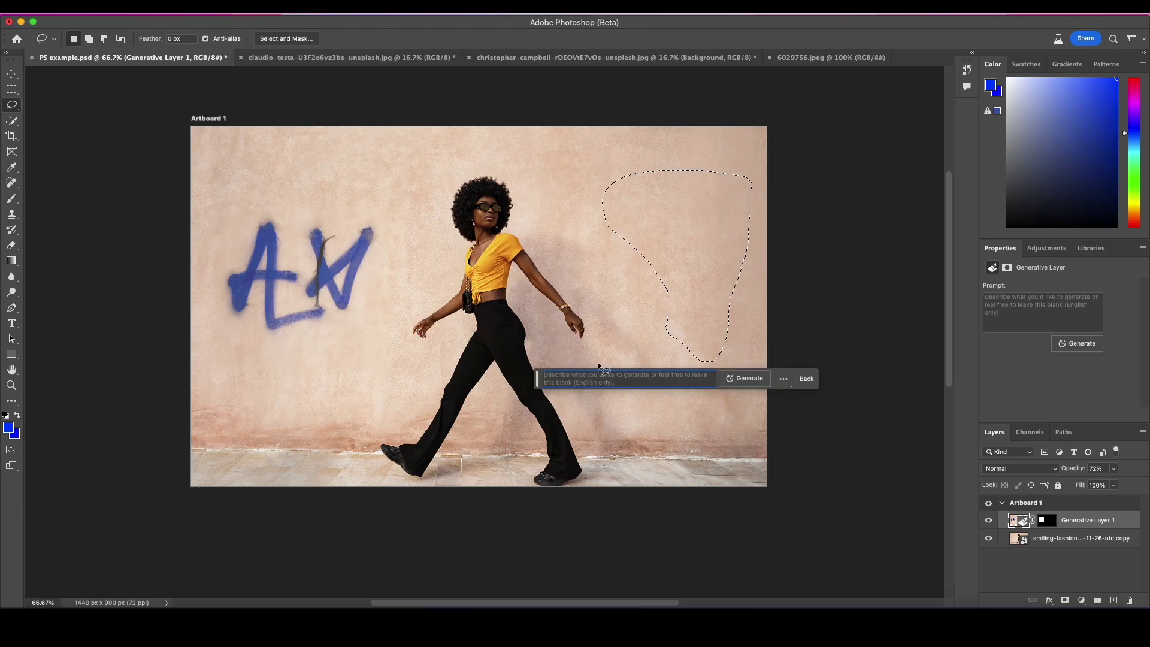
text(real flow)
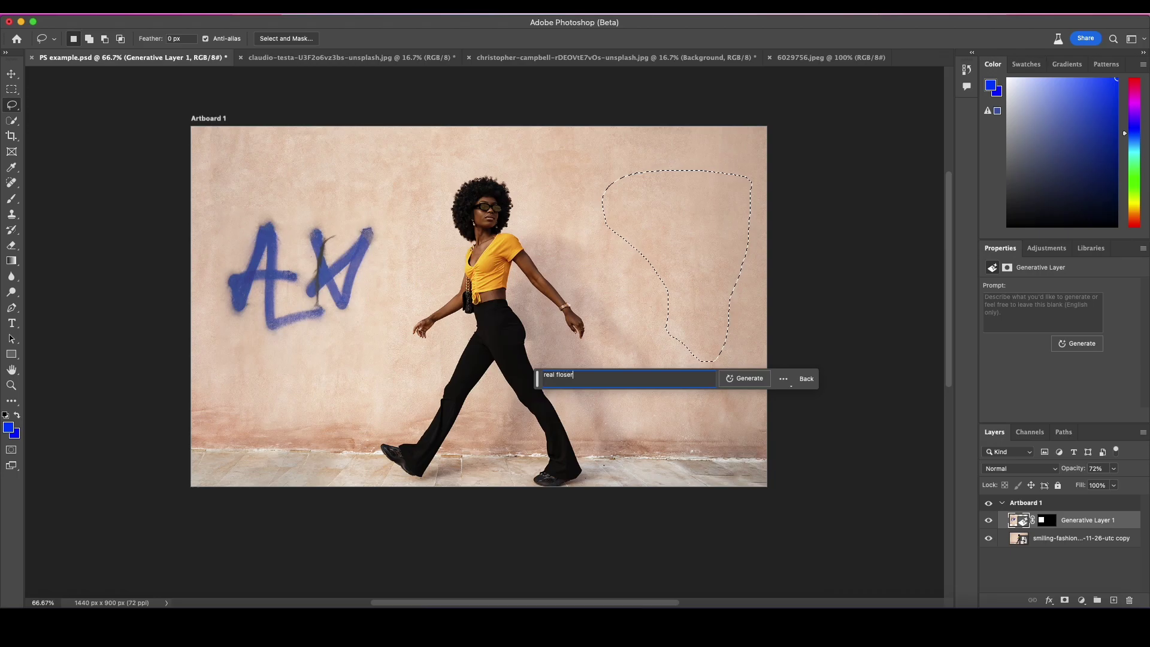
text(ers dying)
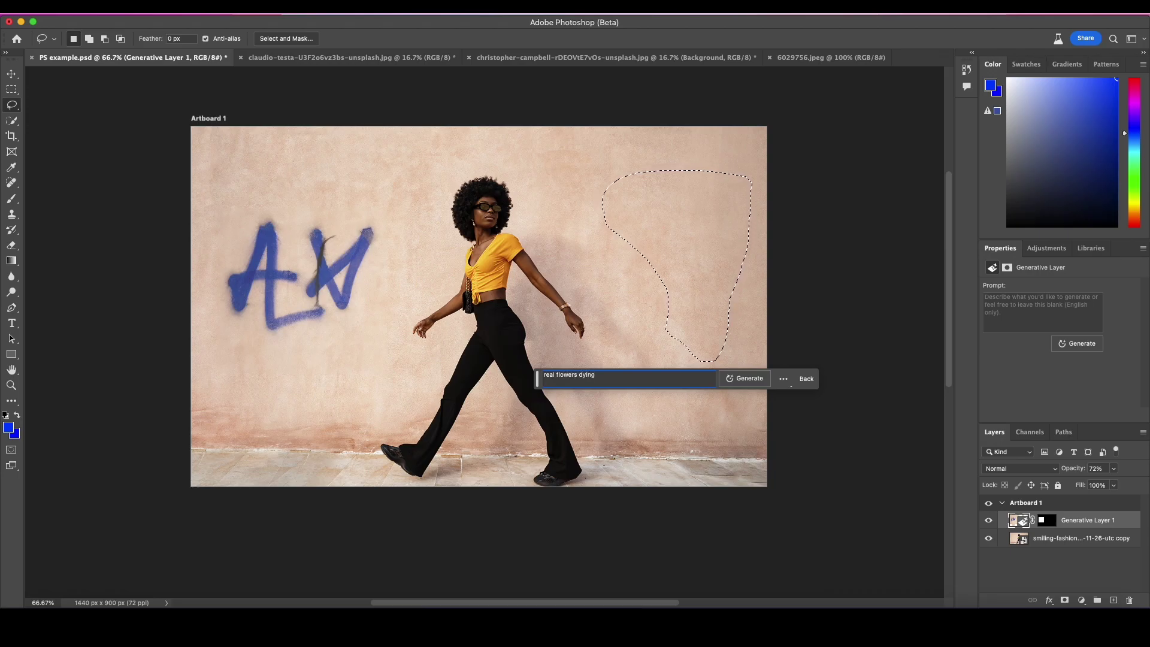
click(756, 379)
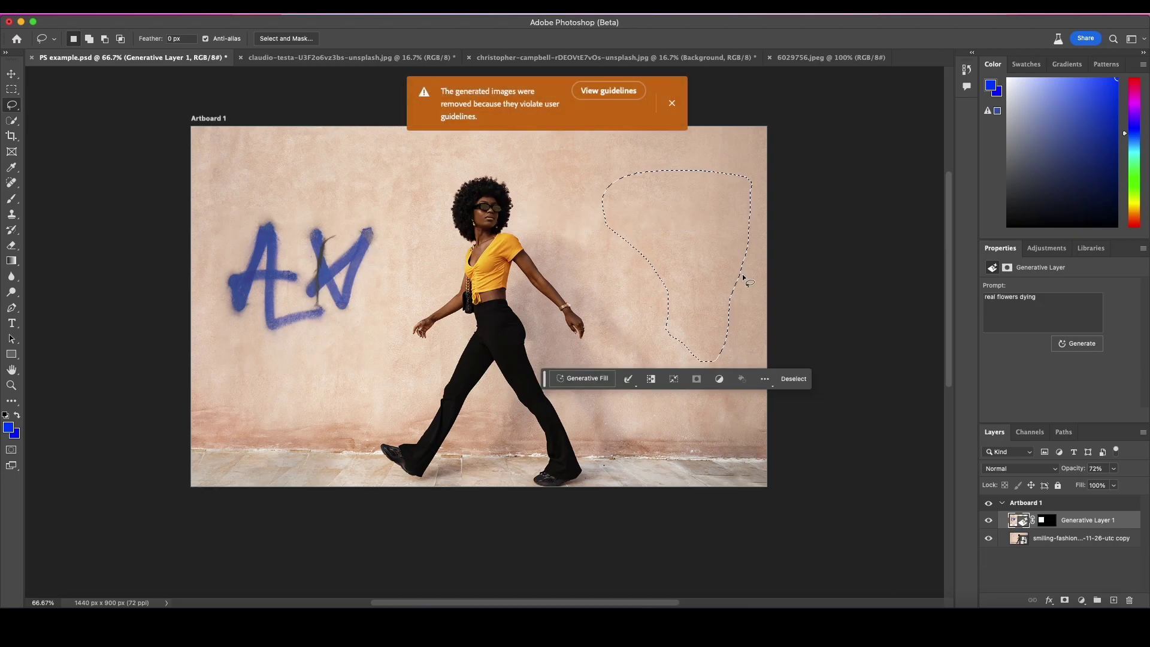
Dismiss the removed-images warning and enter the prompt 'real flowers growing out of wall'
click(672, 103)
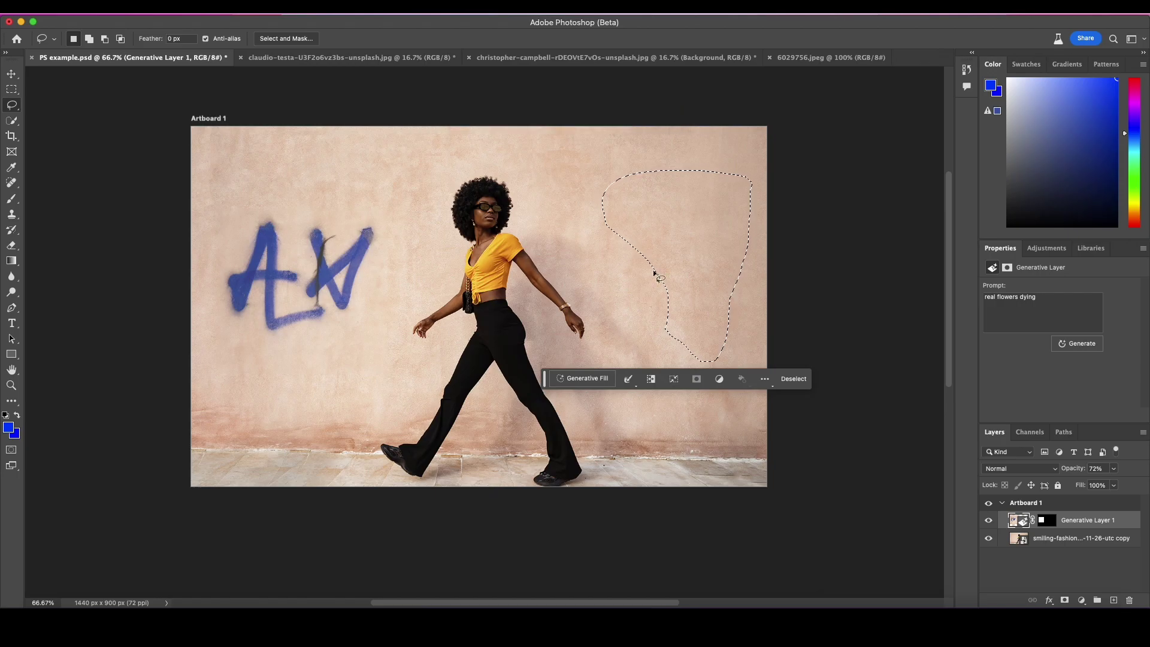
click(582, 378)
text(real flo)
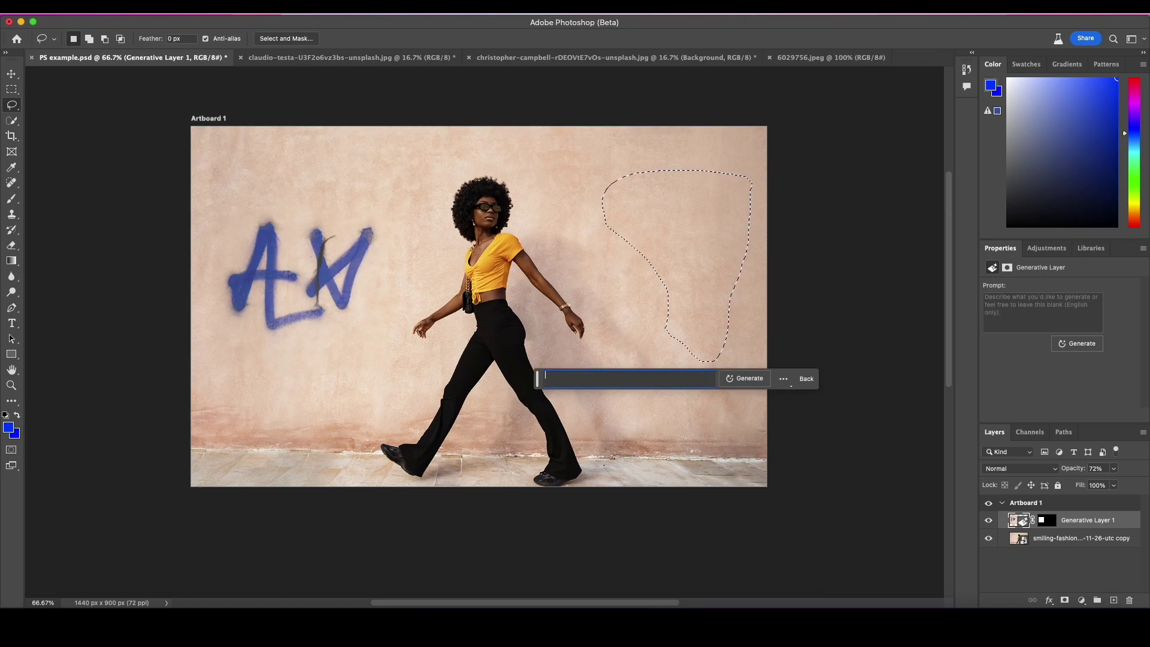
text(wers growing out of wall)
Generate the fill, browse all three variations, and keep 2/3, the green hanging planter
click(748, 378)
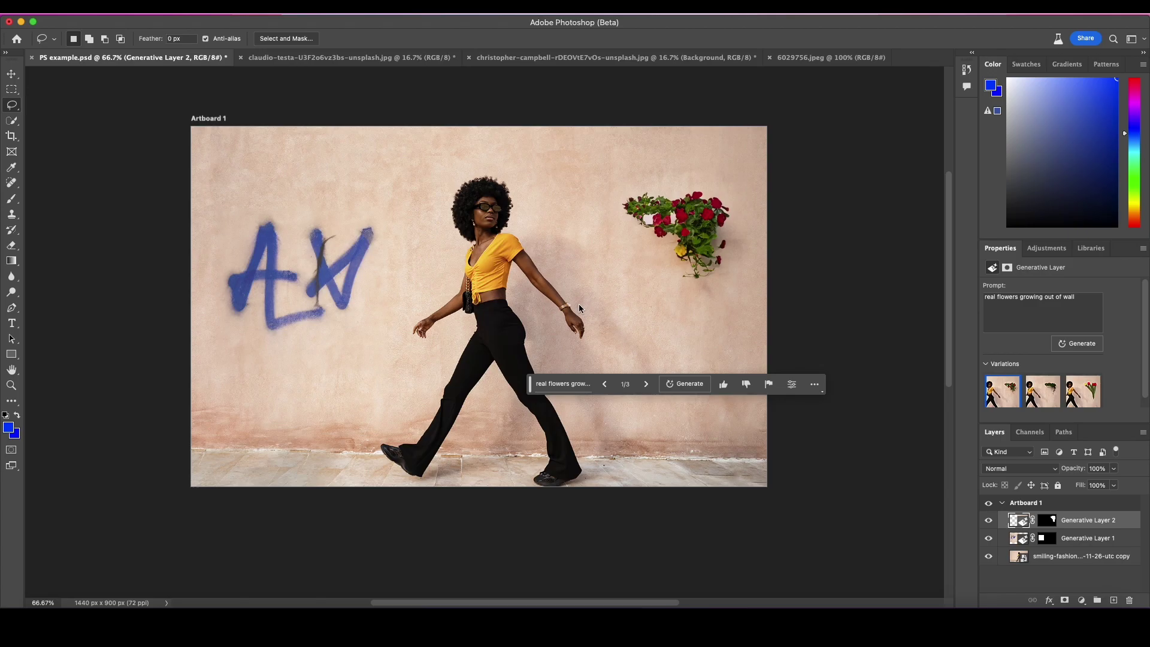
click(647, 385)
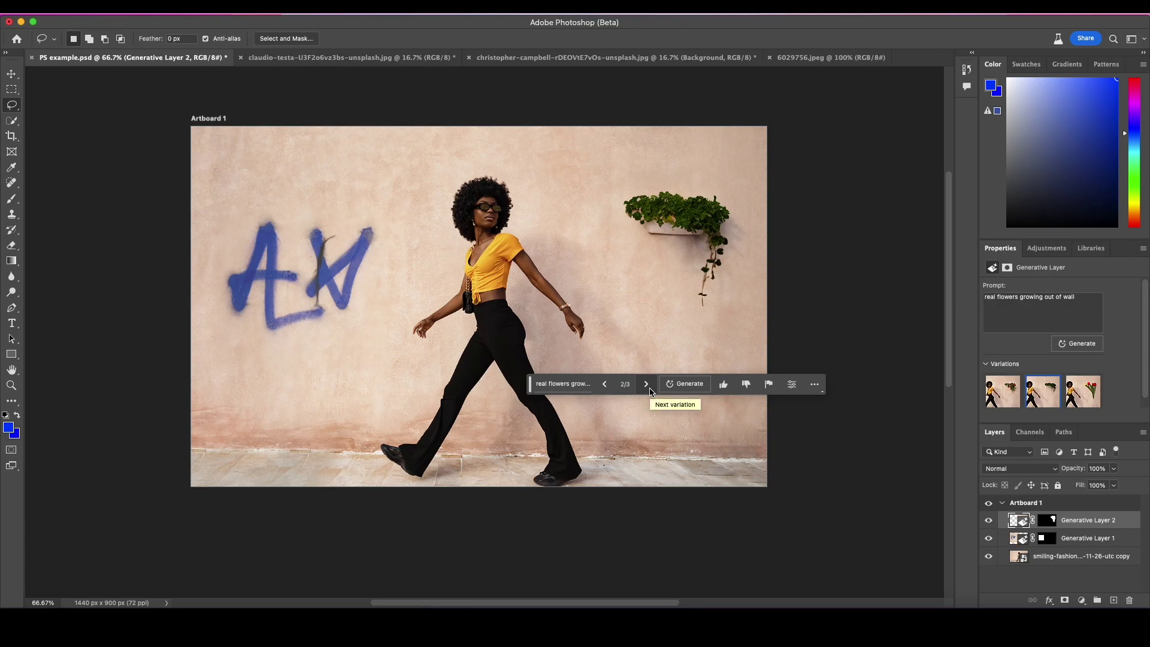
click(652, 391)
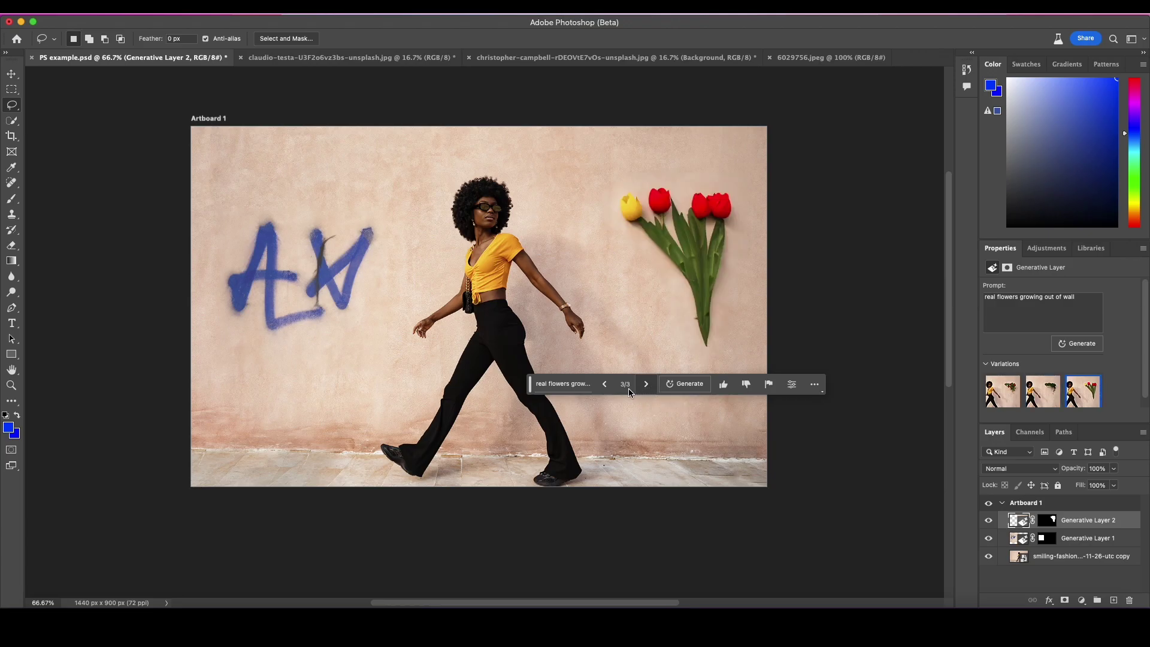
click(605, 386)
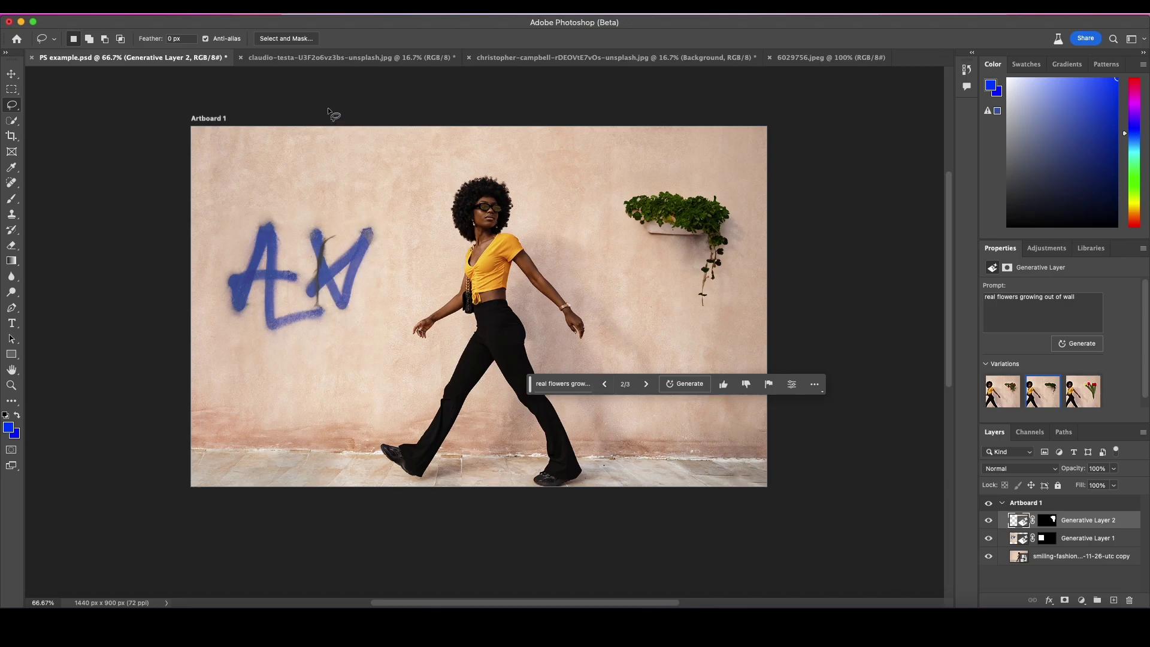
Switch to the claudio-testa landscape, pick the Move tool, and choose Select > Sky
click(333, 60)
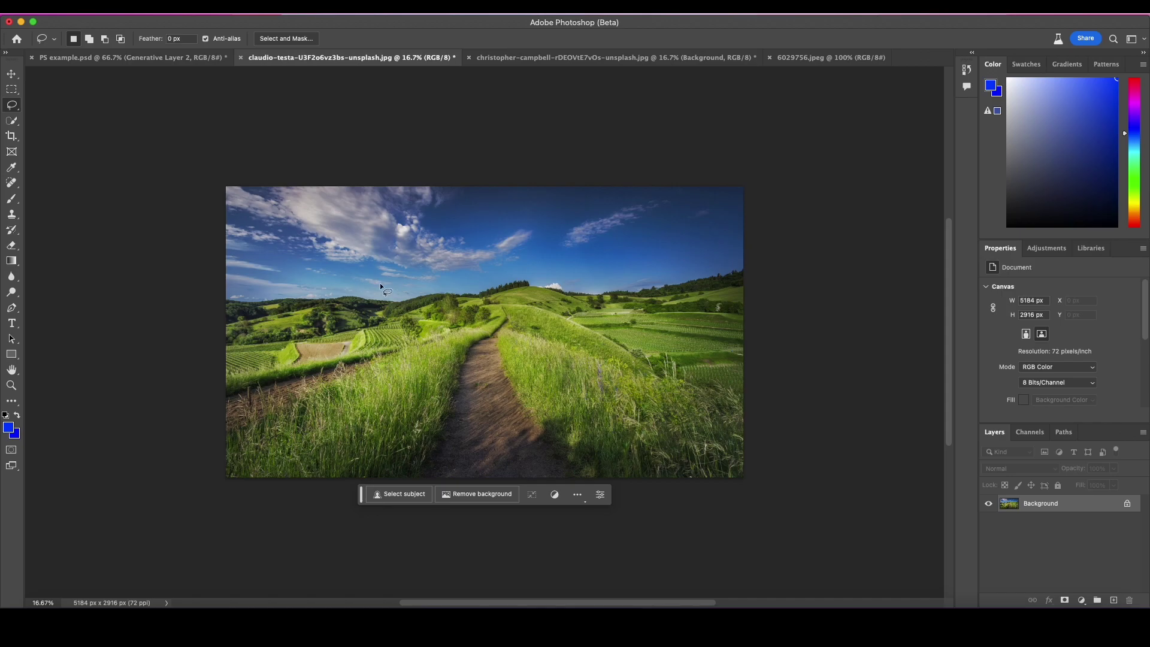
click(11, 73)
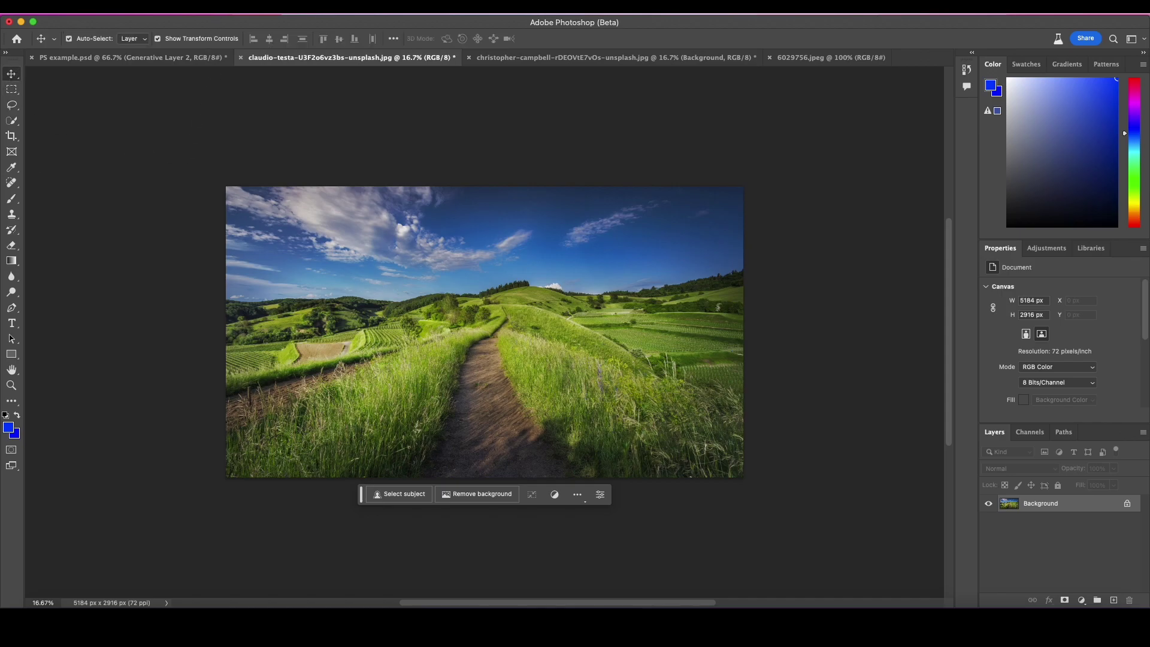
click(209, 6)
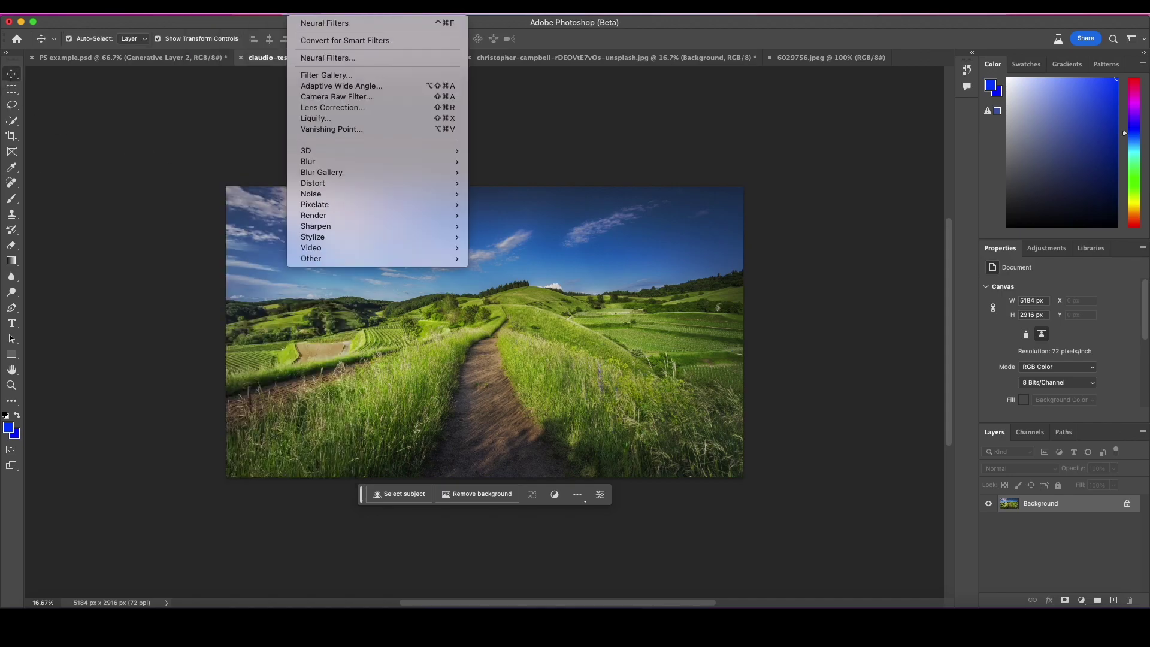
mouse_move(266, 6)
mouse_move(346, 6)
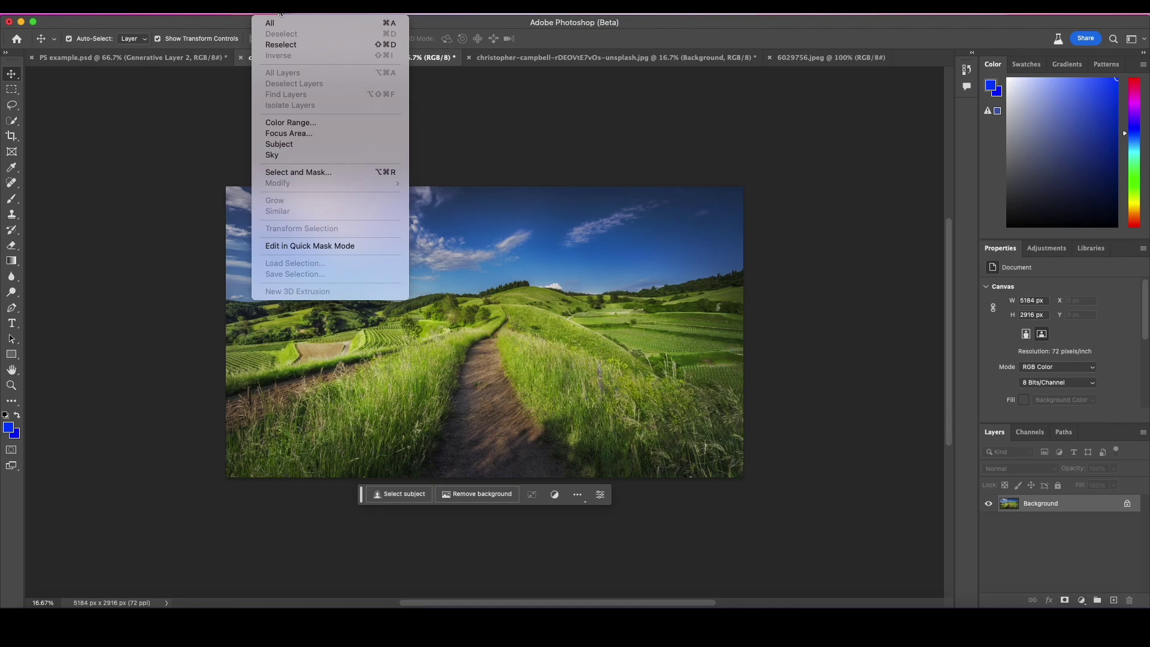
click(267, 157)
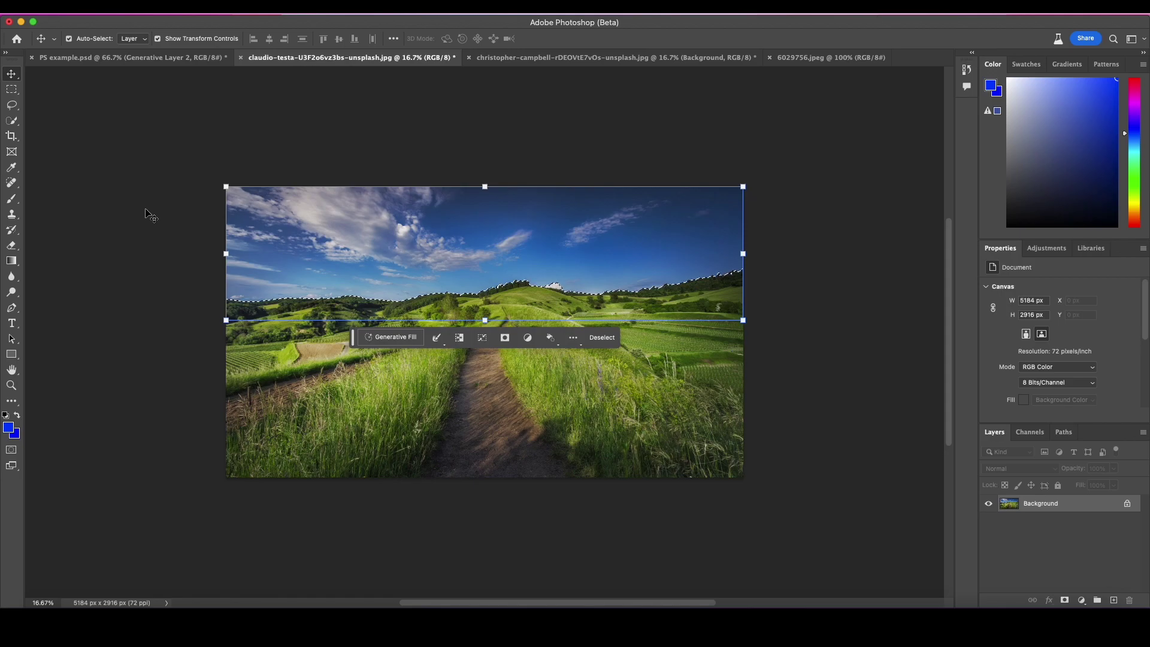
Generative-fill the sky with 'red sky, storm, angry' and keep the third variation
click(380, 337)
text(red sky)
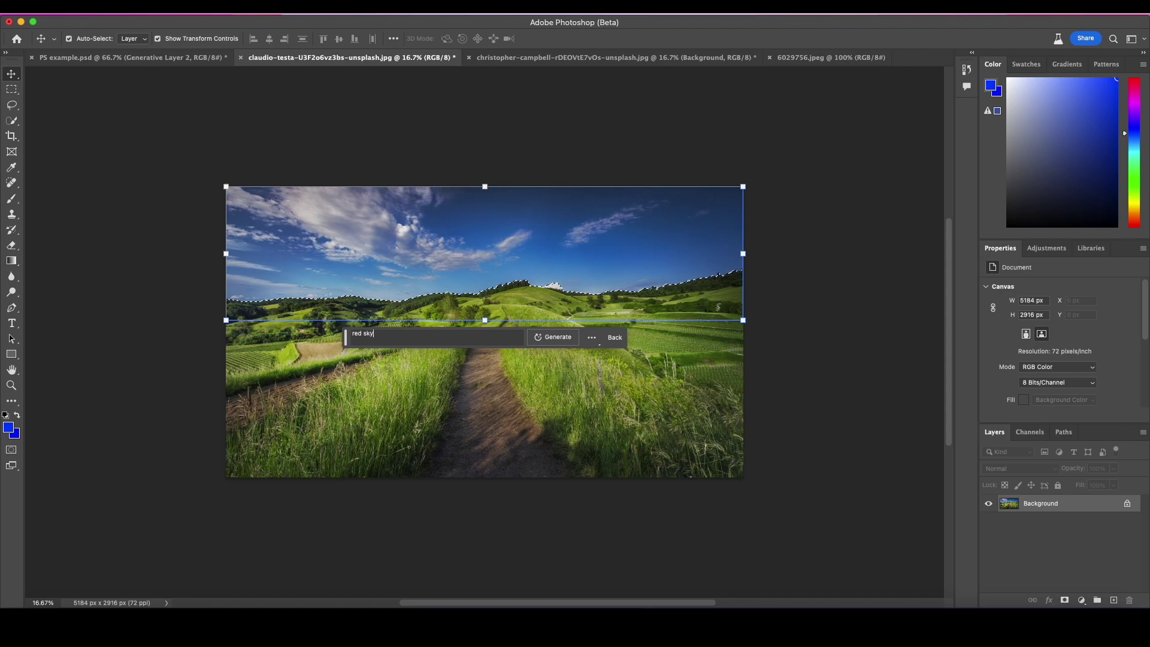
text(, storm, angry)
click(564, 335)
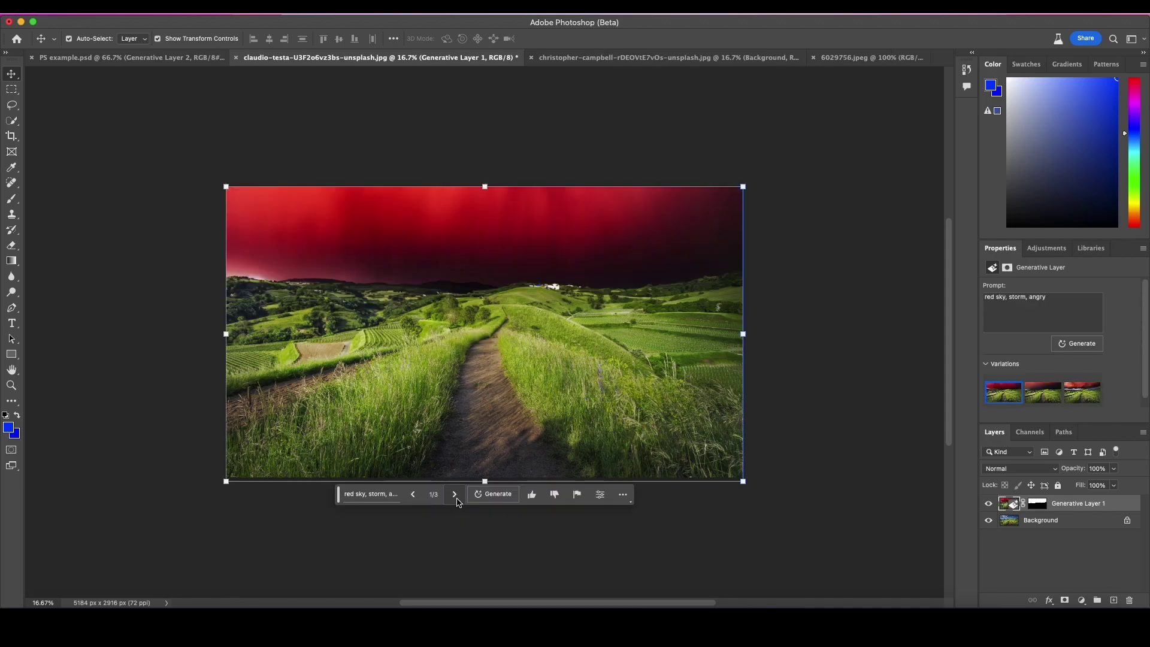
click(454, 495)
click(455, 495)
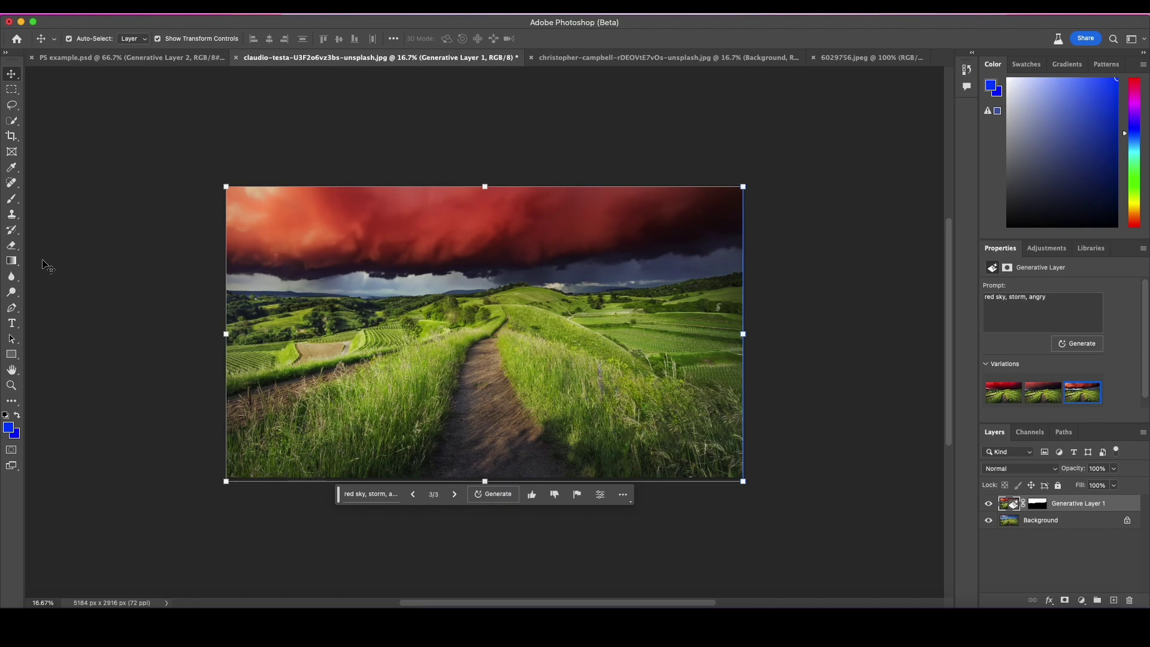
Select a grass patch right of the path and generate a dog with 'dog looking at sky'
click(11, 89)
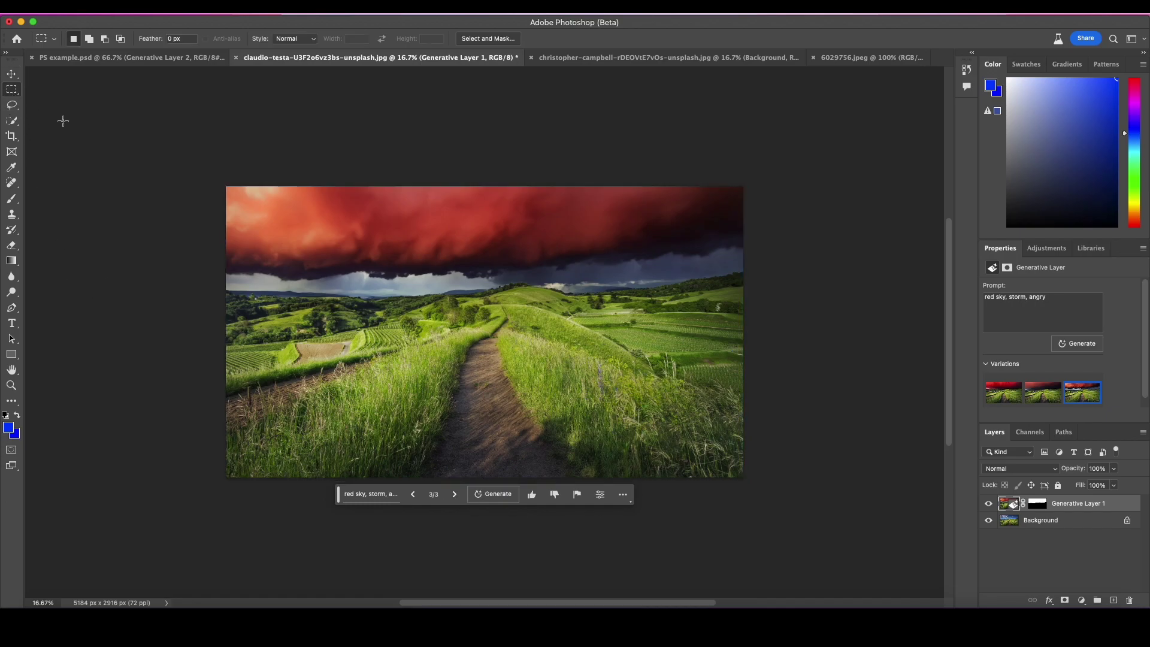
drag(564, 340, 638, 432)
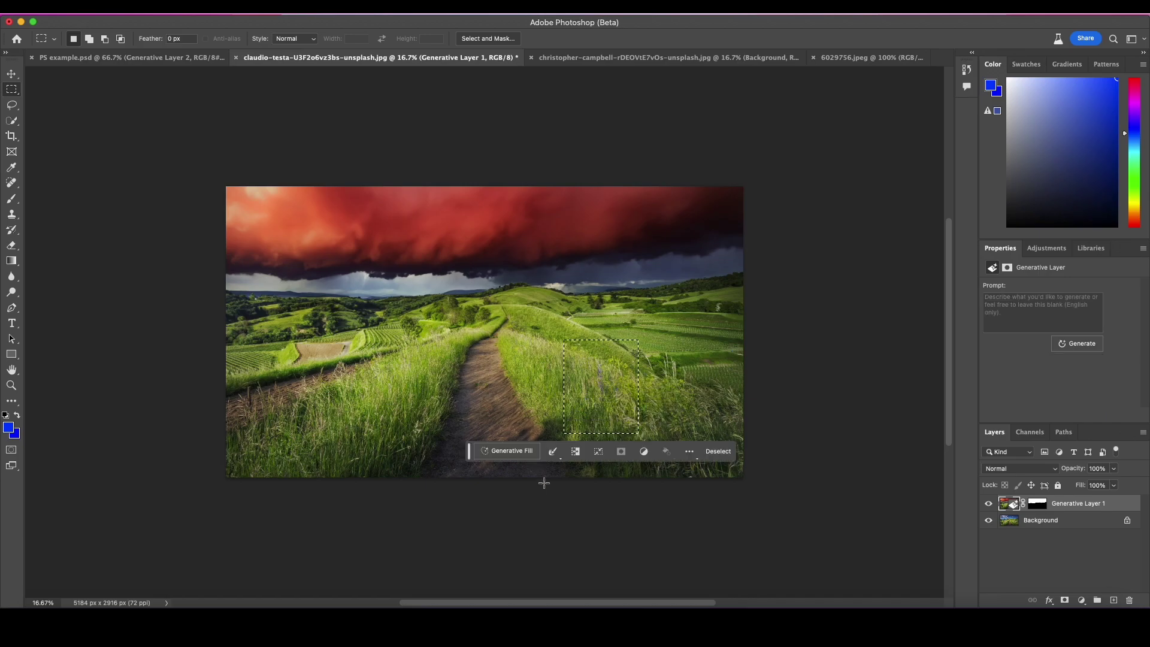
click(509, 450)
text(dog)
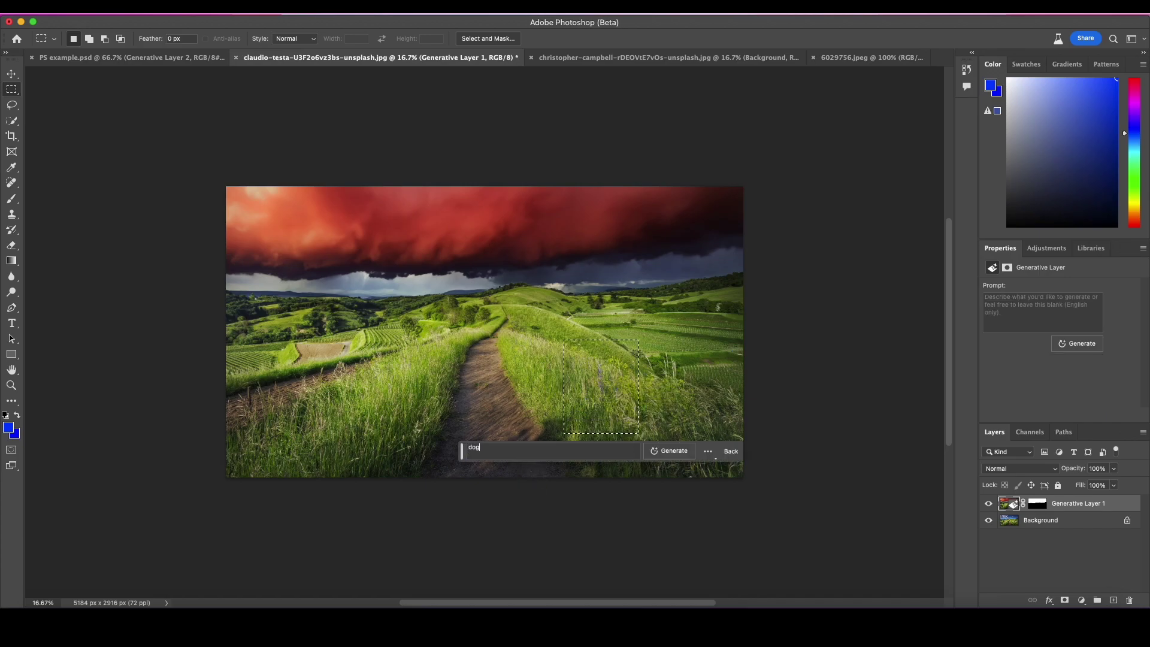
text( looking at sky)
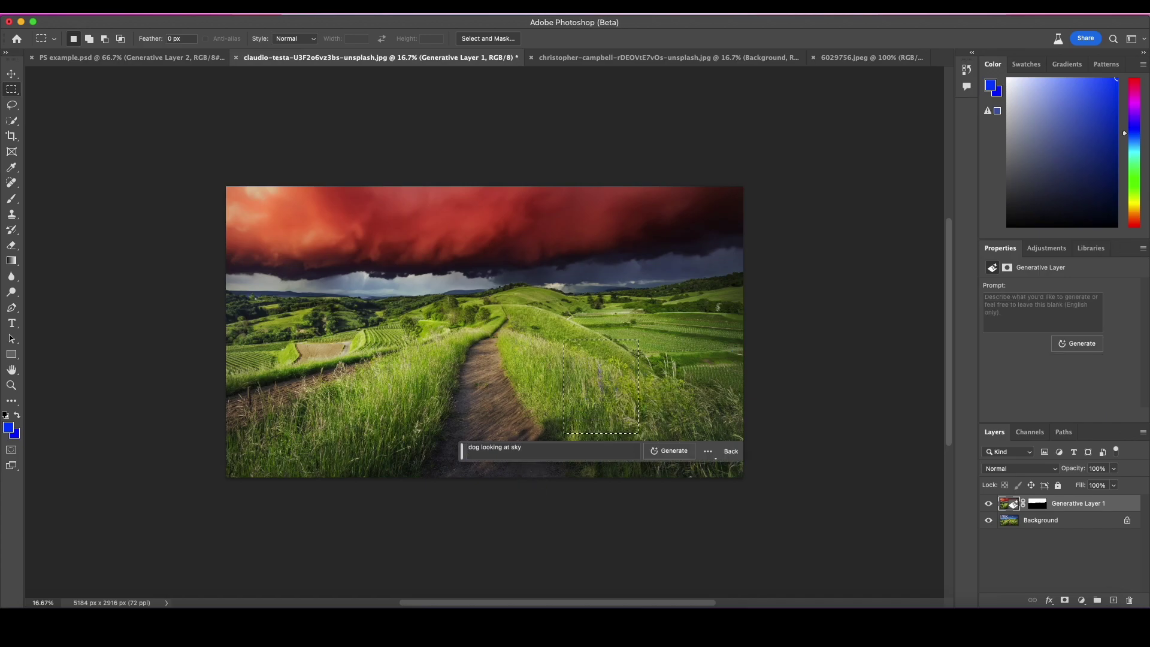
click(669, 450)
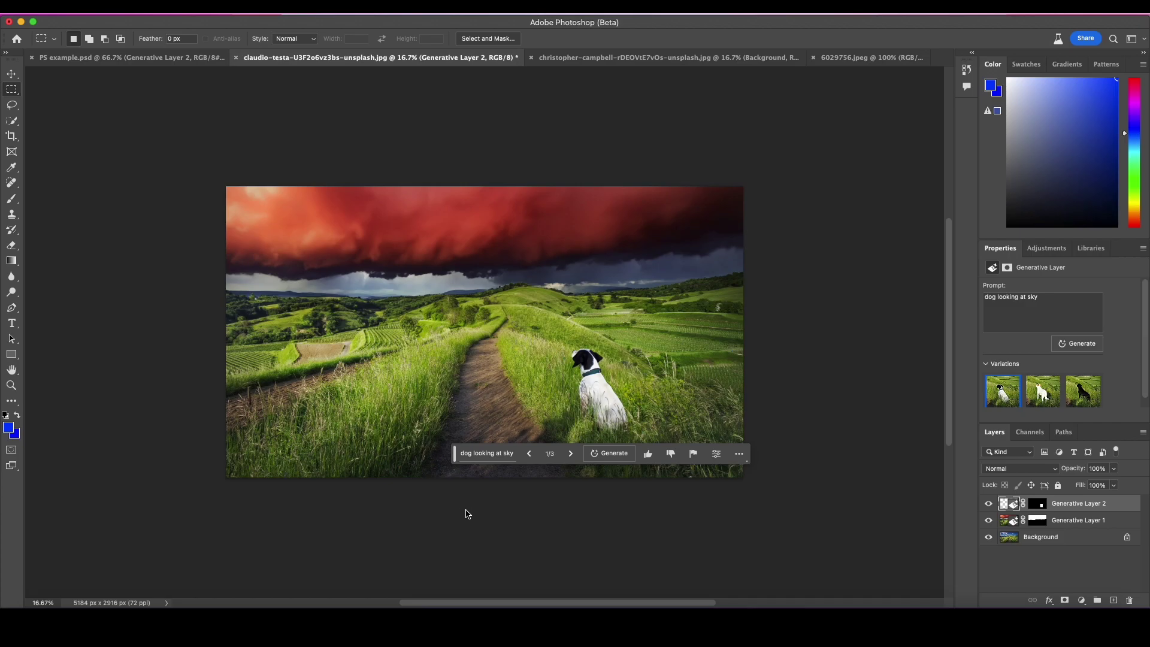
key(super+equal)
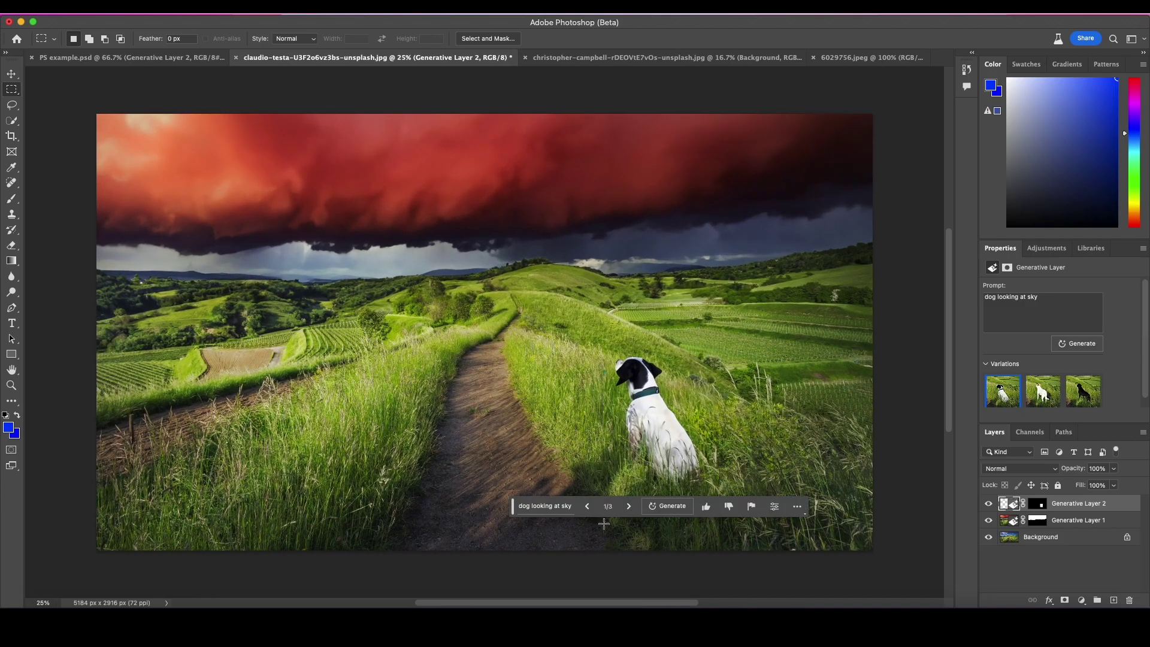
key(super+equal)
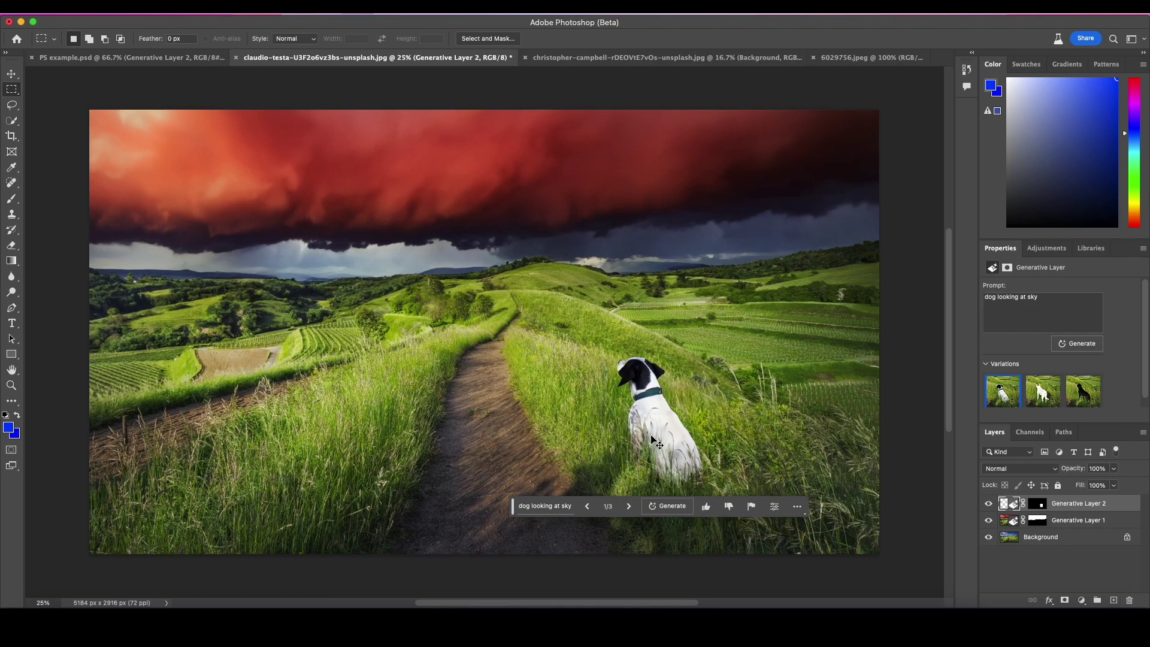
drag(651, 436, 645, 358)
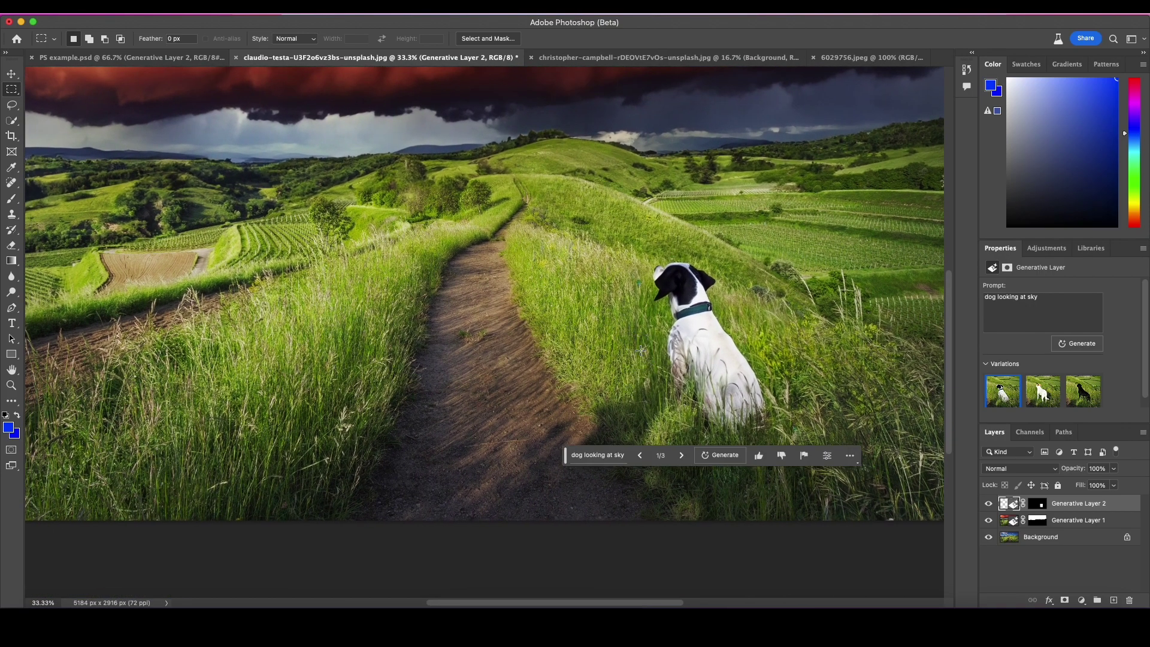
key(super+minus)
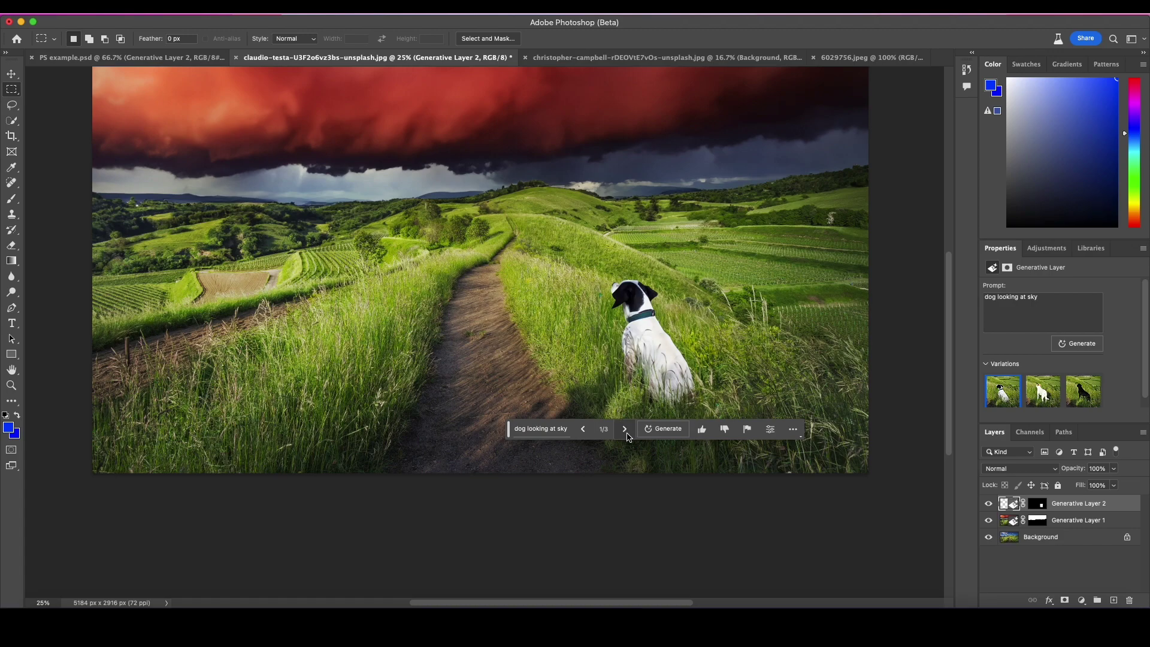
key(super+minus)
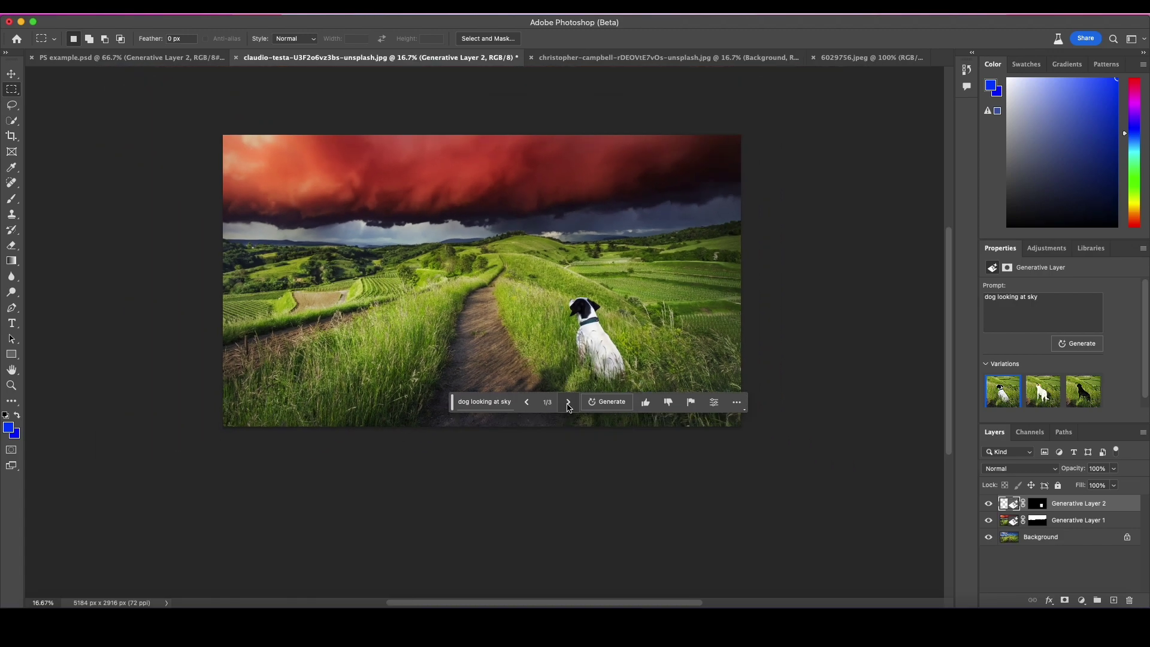
Browse the dog variations, keep the first black-and-white dog, and switch to the christopher-campbell portrait
click(568, 407)
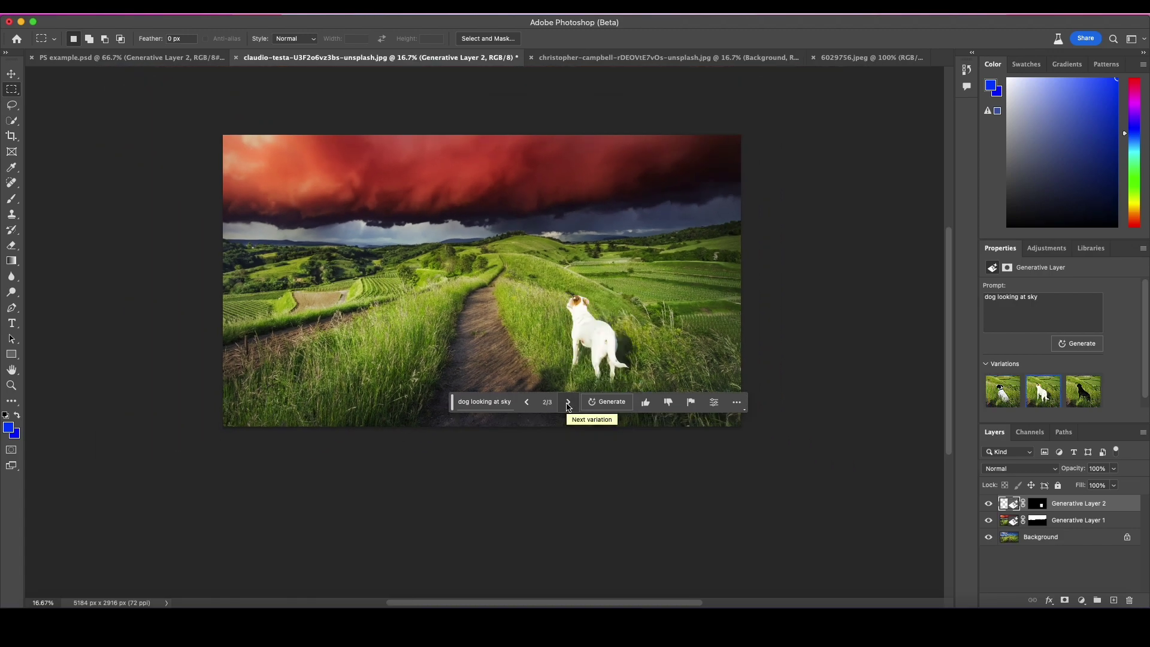
click(567, 407)
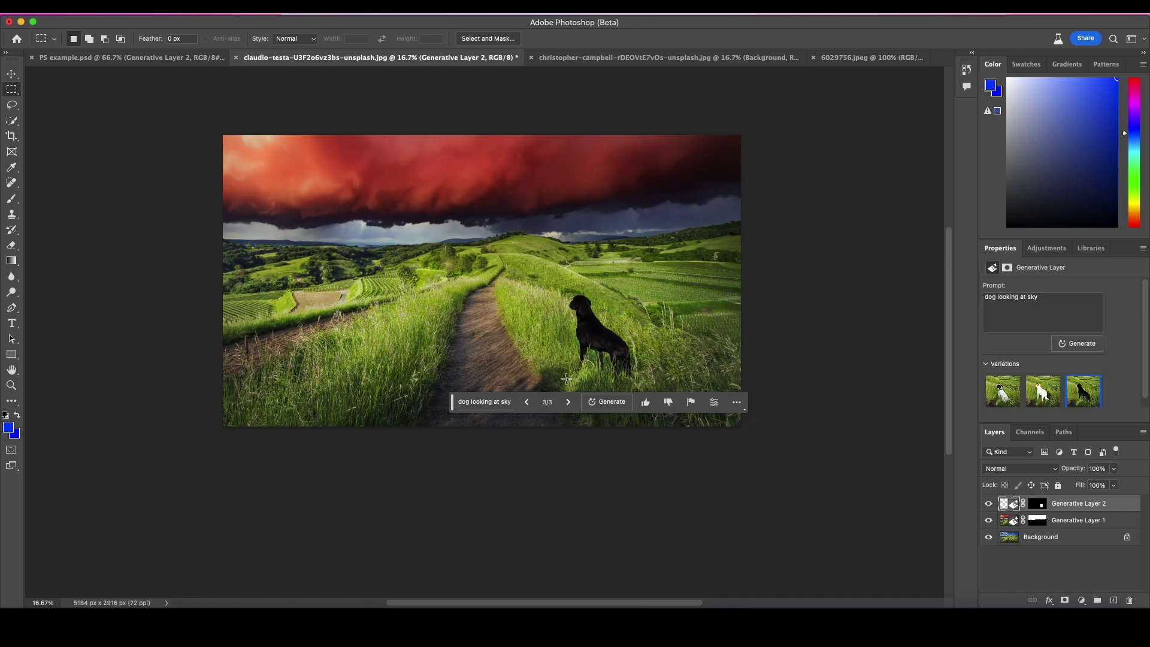
key(super+plus)
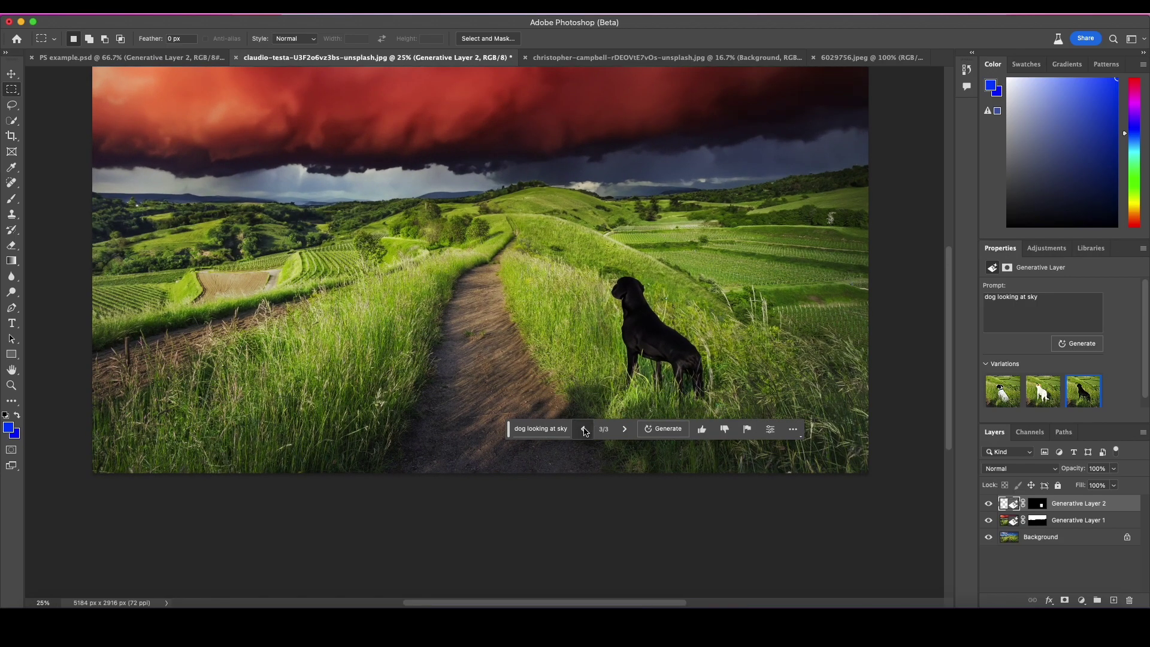
click(583, 430)
click(584, 431)
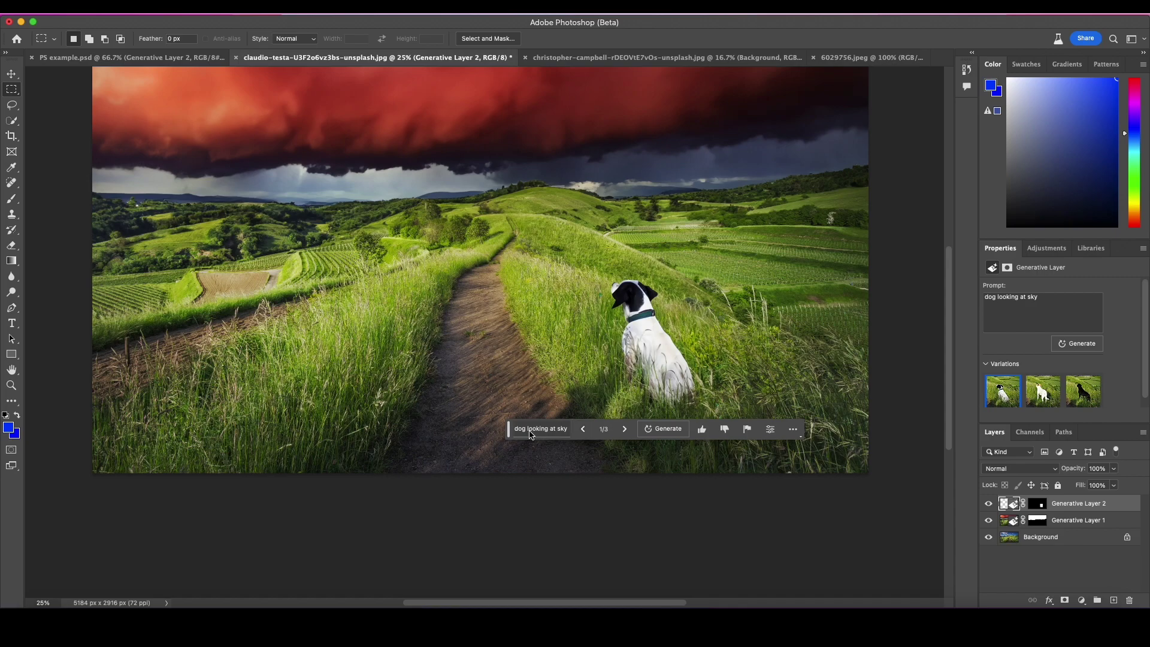
key(super+minus)
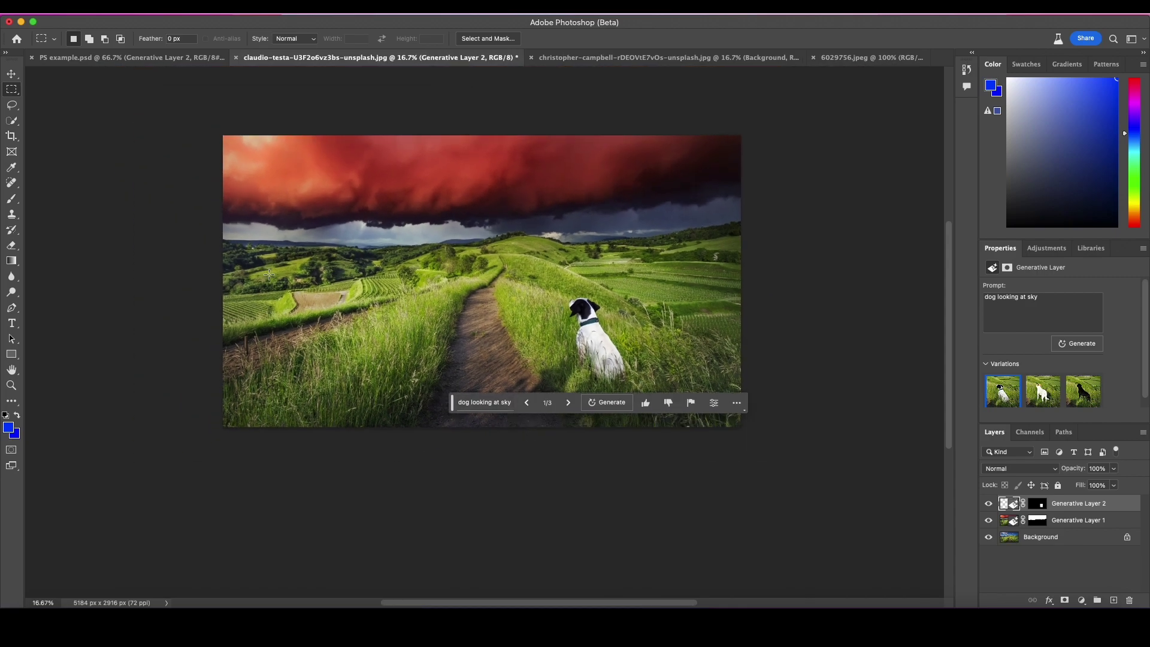
click(629, 58)
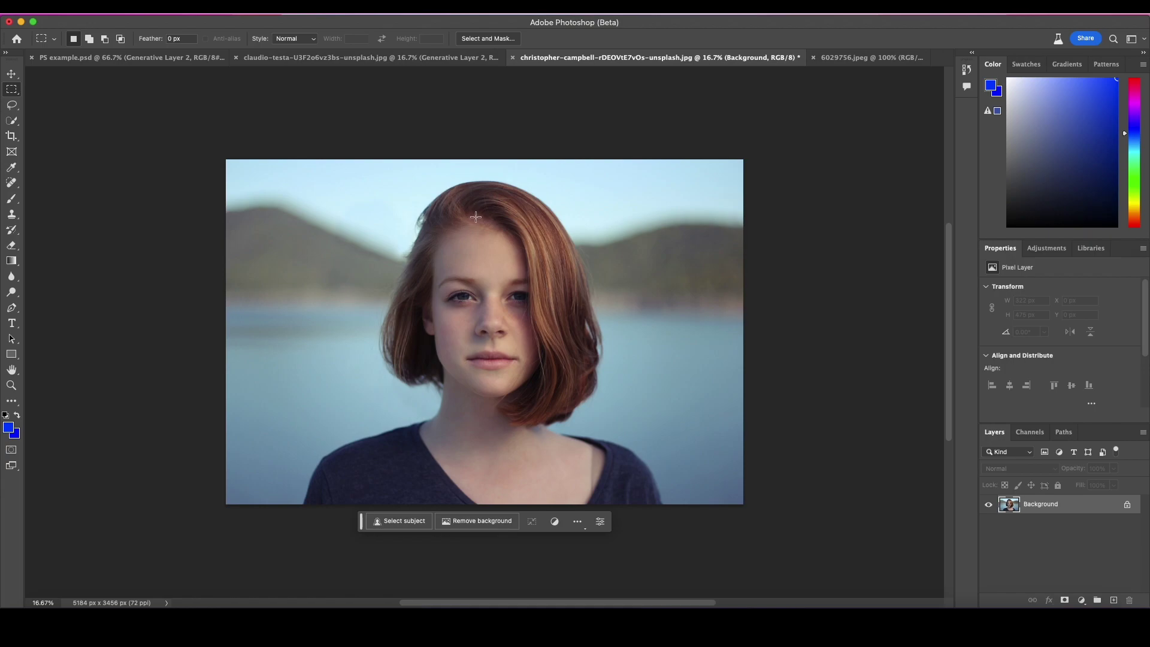
In Filter > Neural Filters, enable Smart Portrait and set Facial age to +30
click(299, 6)
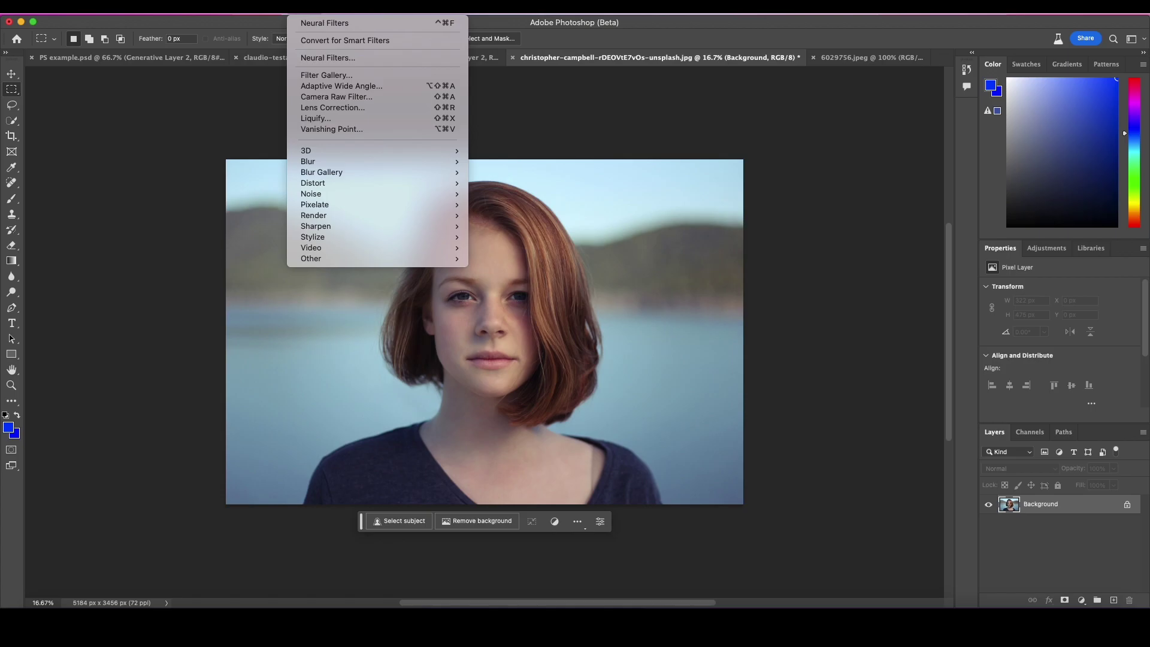
mouse_move(329, 6)
key(Escape)
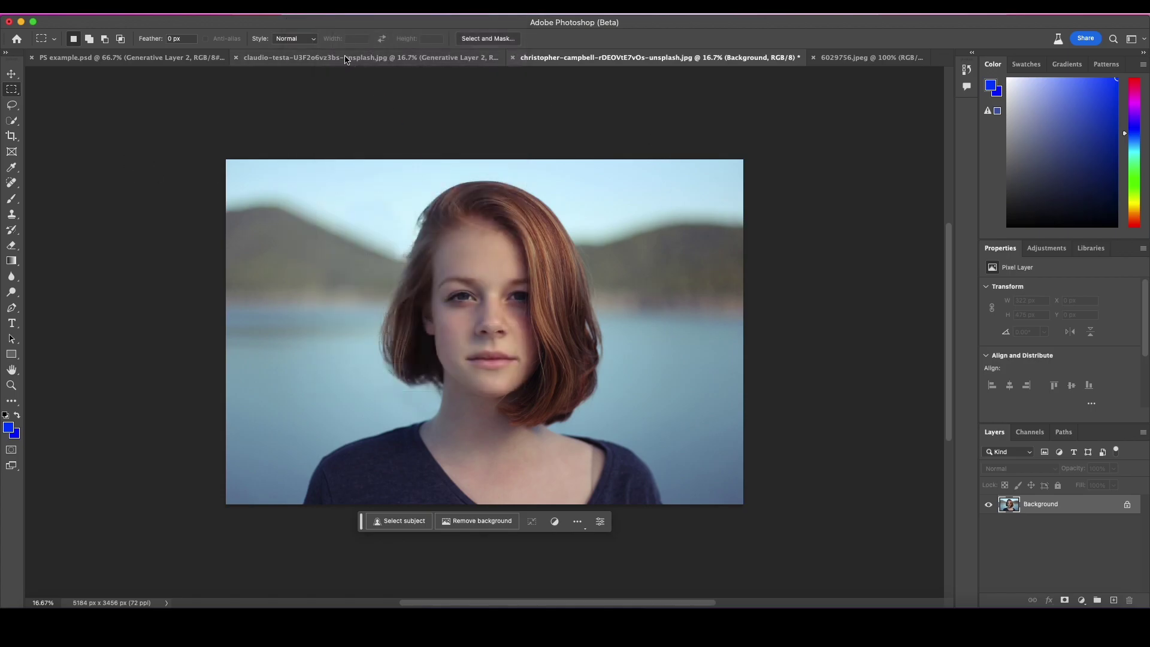
click(312, 9)
click(334, 59)
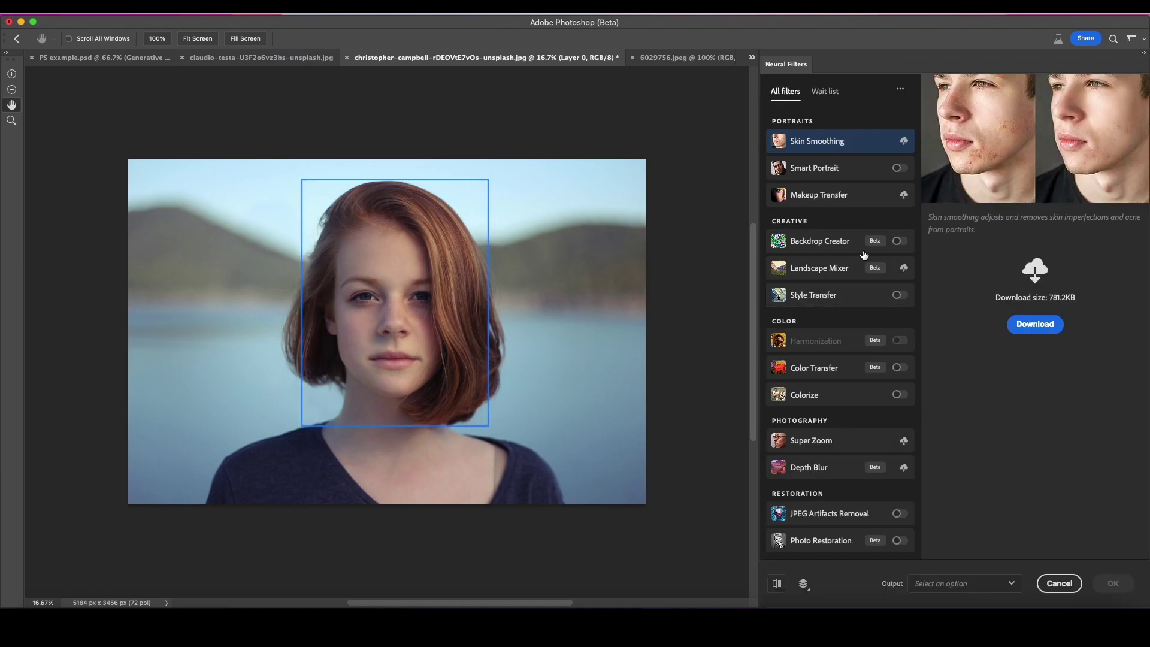
click(896, 168)
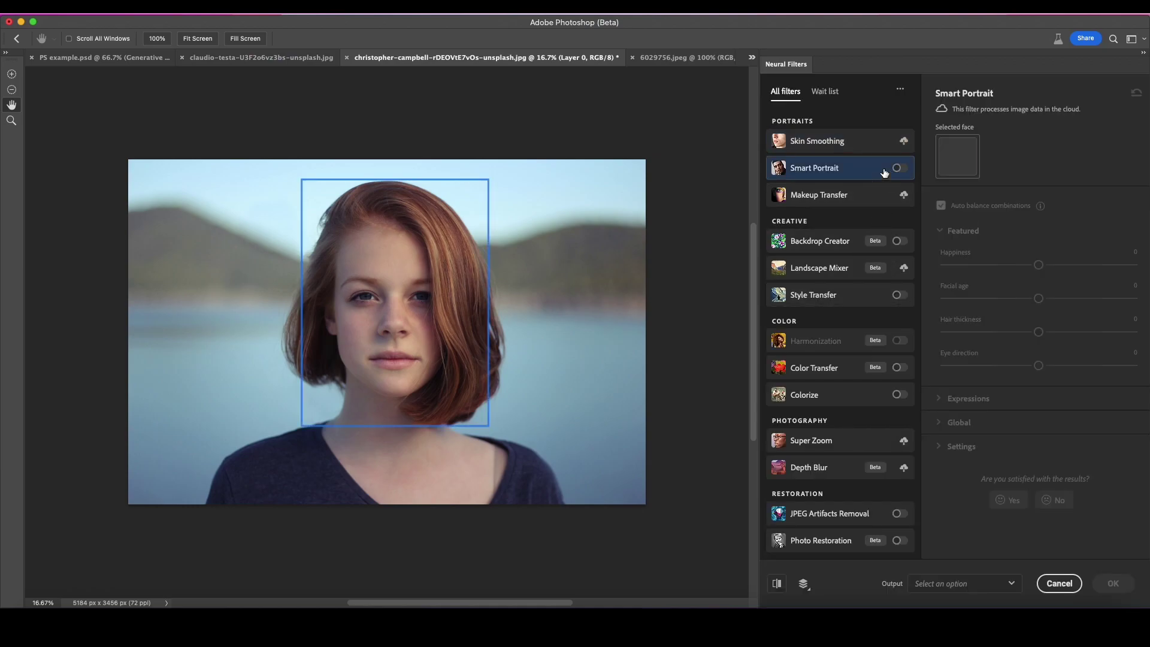
click(898, 169)
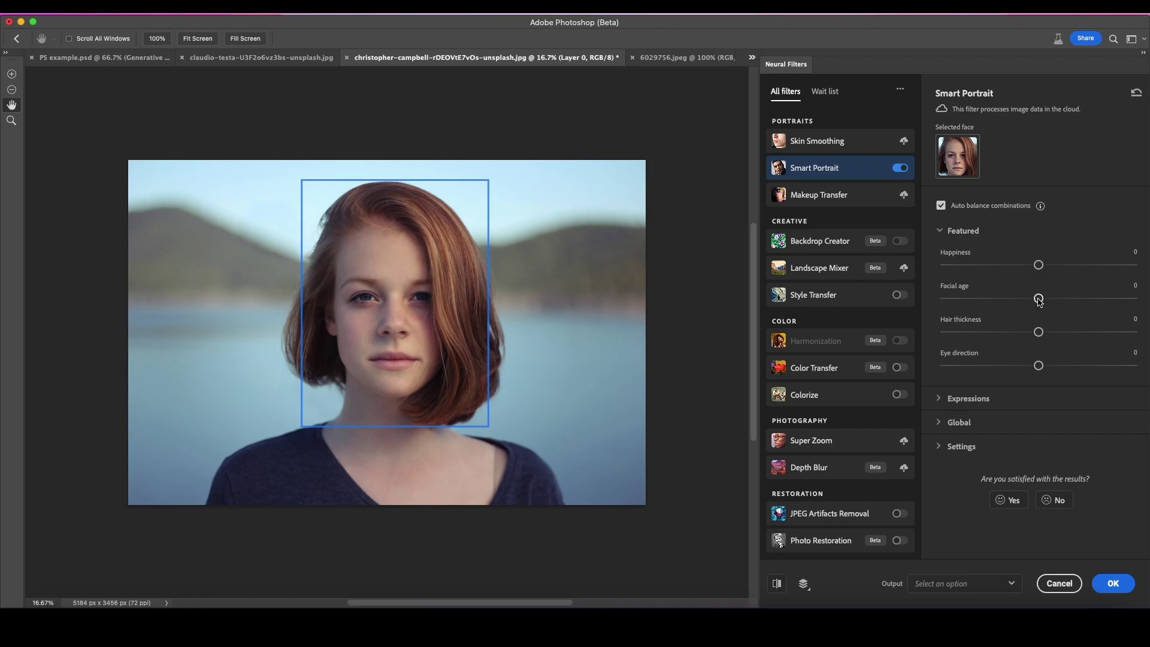
drag(1038, 301, 1095, 304)
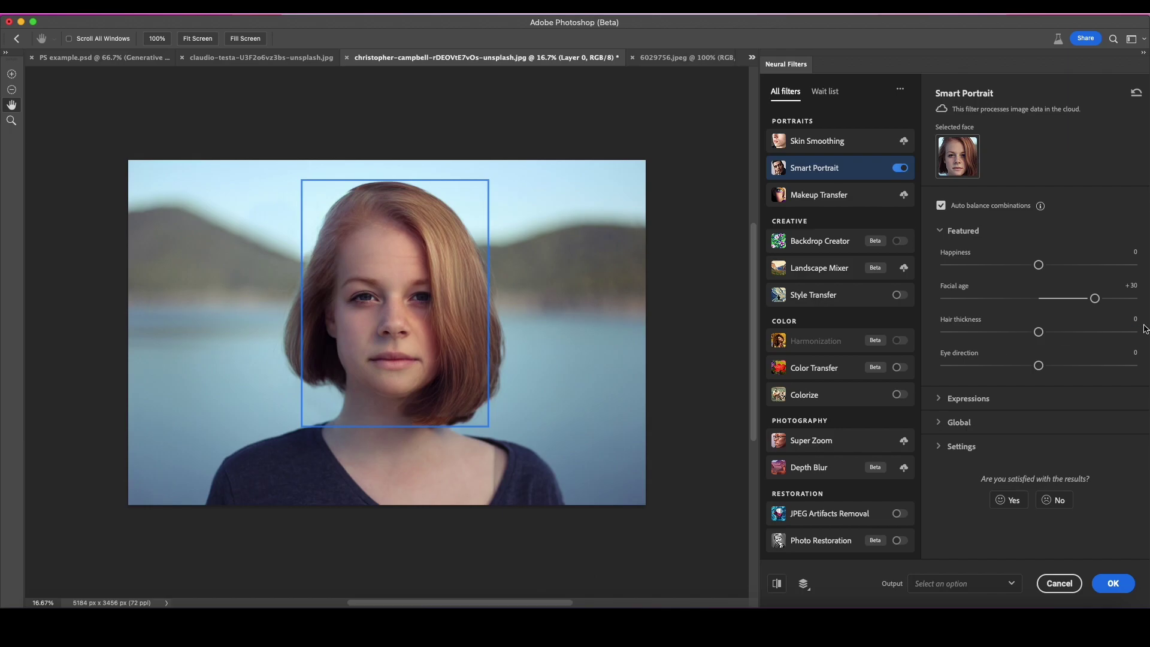
In Smart Portrait, set Facial age +1, Hair thickness +50, Eye direction -50 and Expressions Surprise +50
drag(1088, 304, 1041, 306)
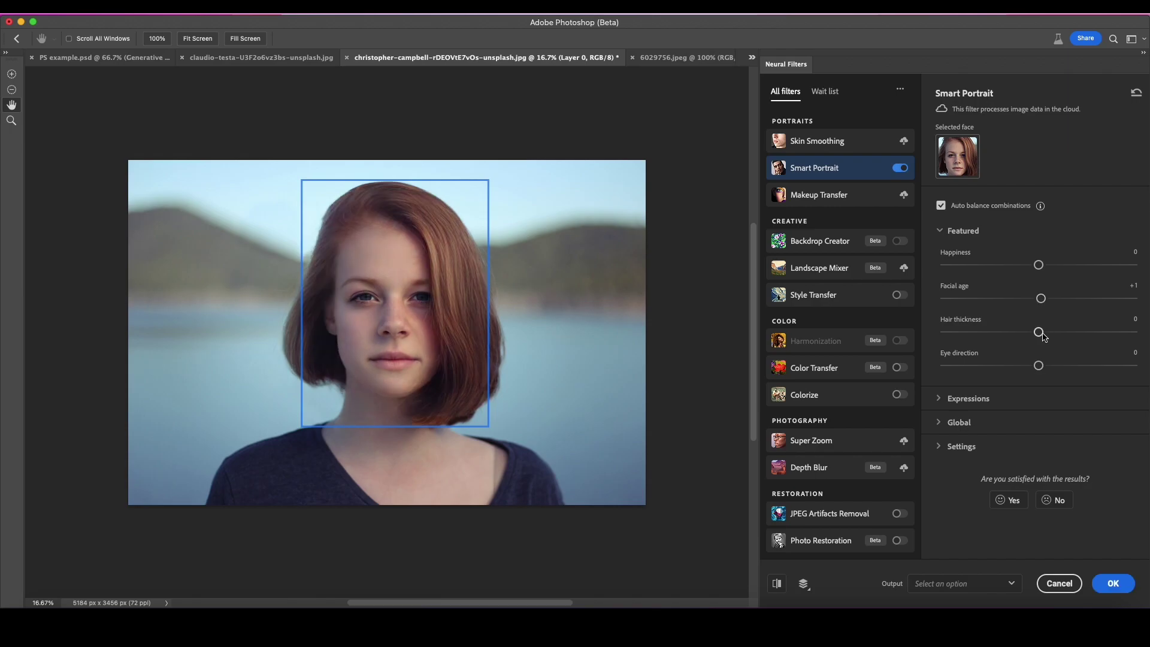
drag(1040, 333, 1132, 334)
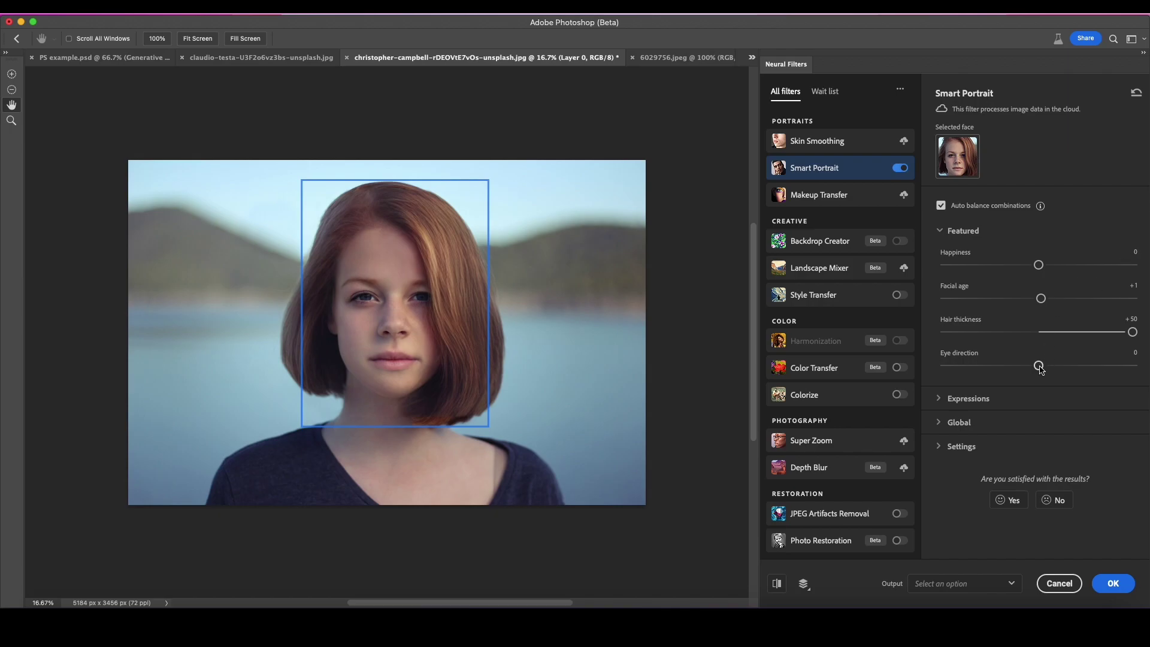
drag(1039, 366, 940, 366)
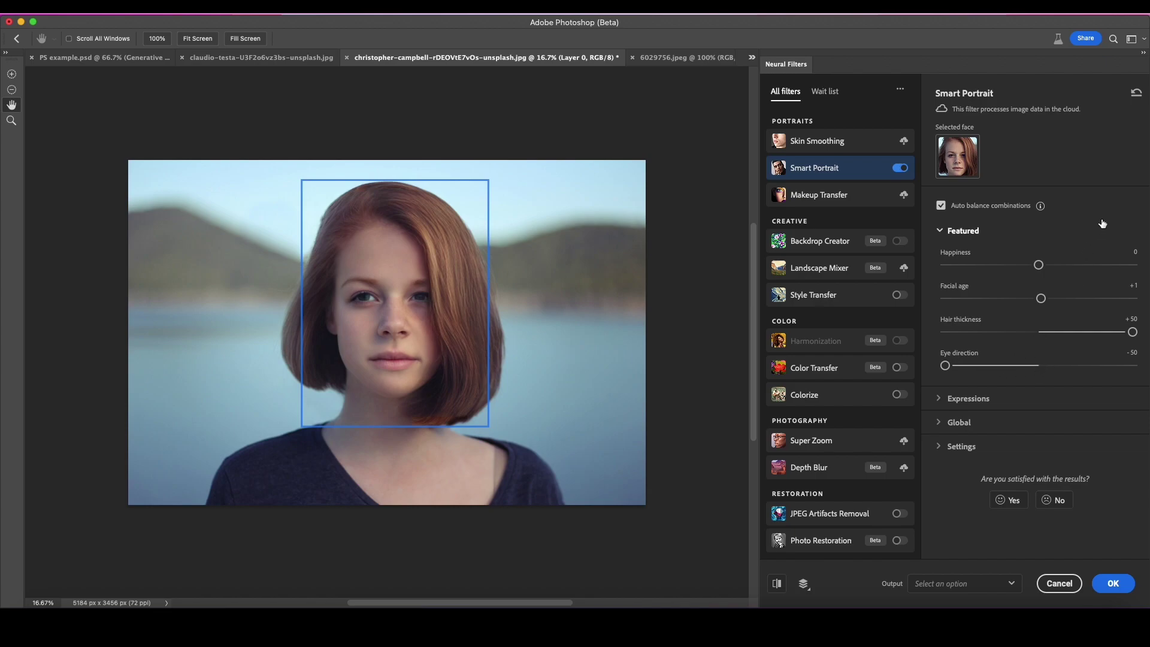
click(942, 399)
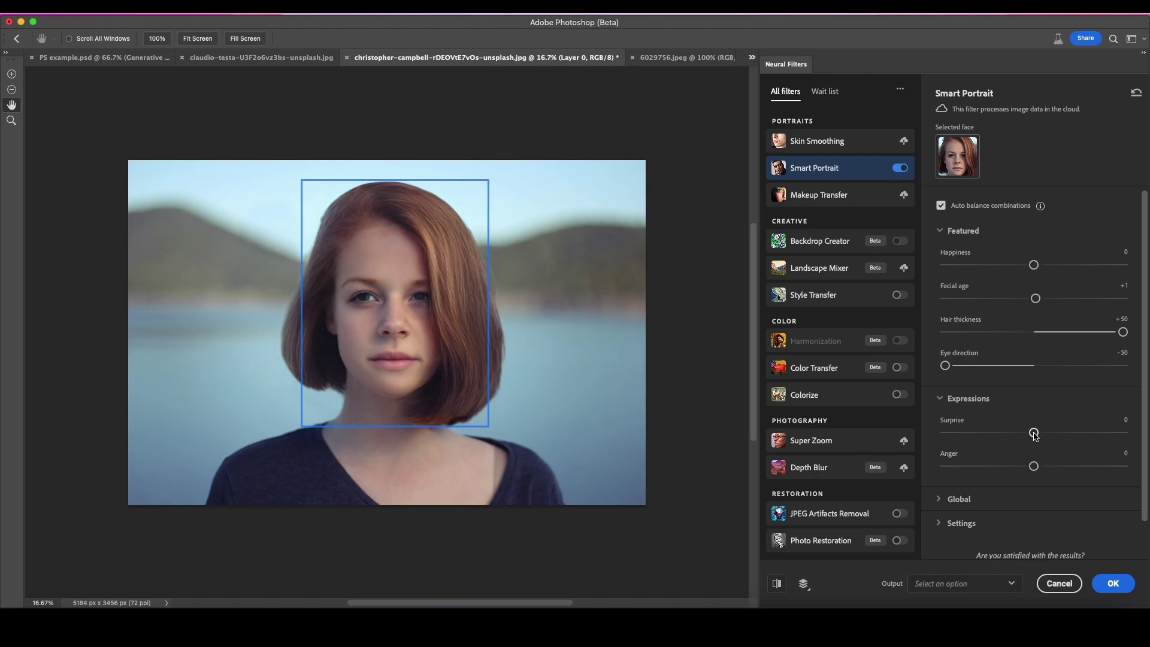
drag(1033, 432, 1129, 435)
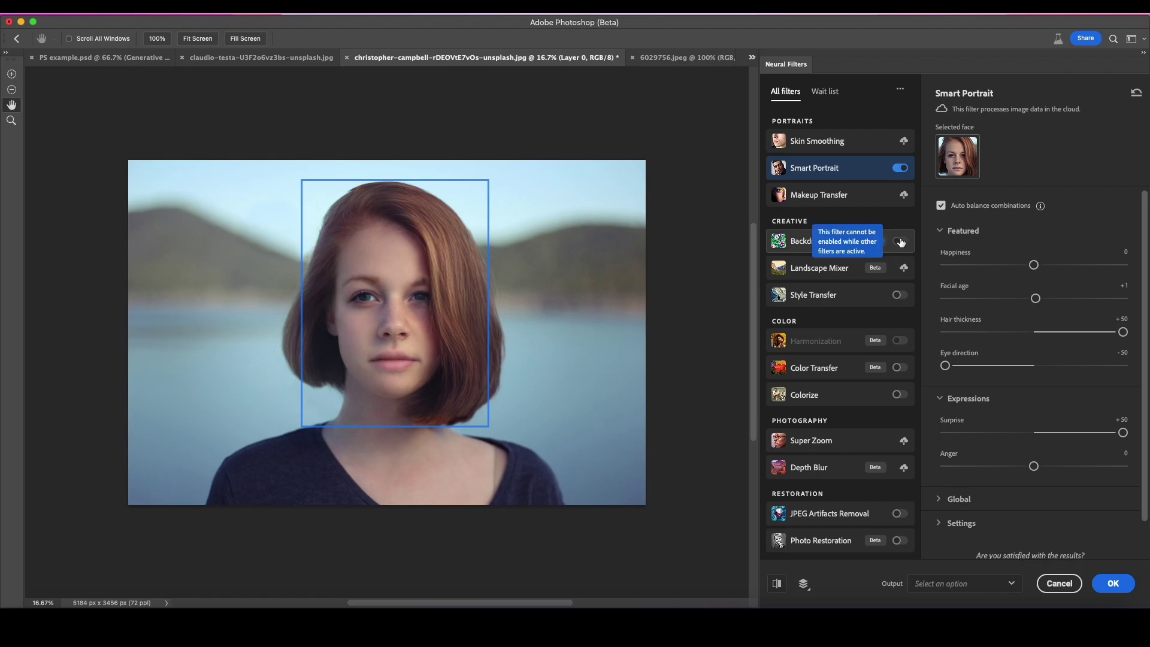
scroll(880, 298, down, 1)
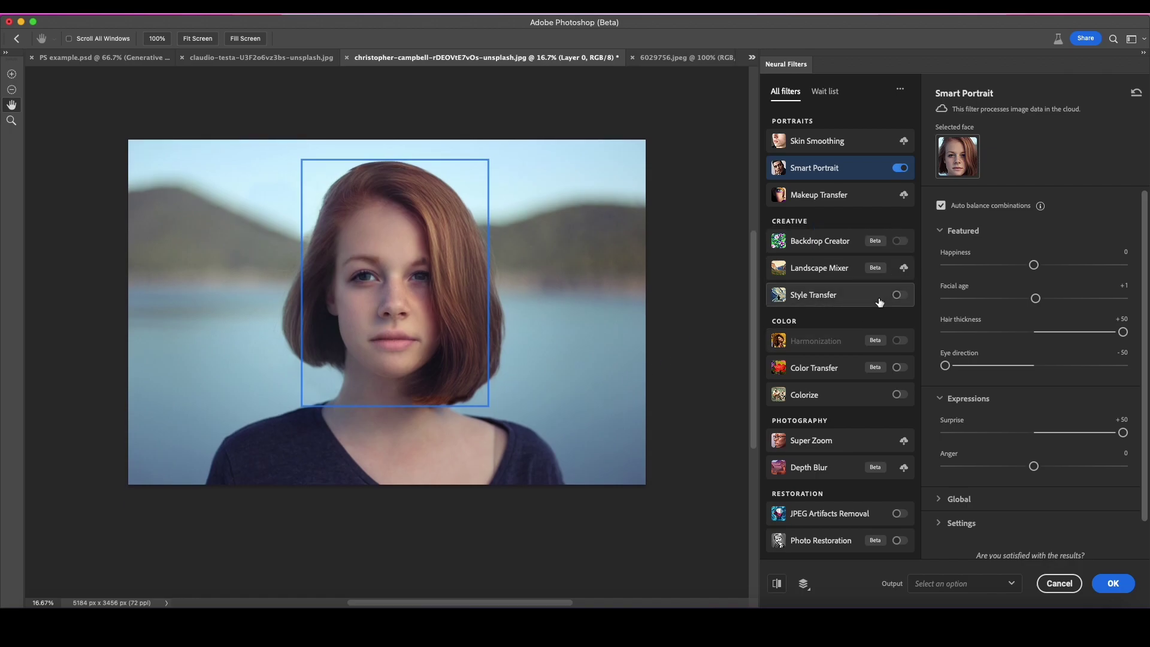
Enable Style Transfer and try the second, then the third artist preset on the portrait
click(898, 296)
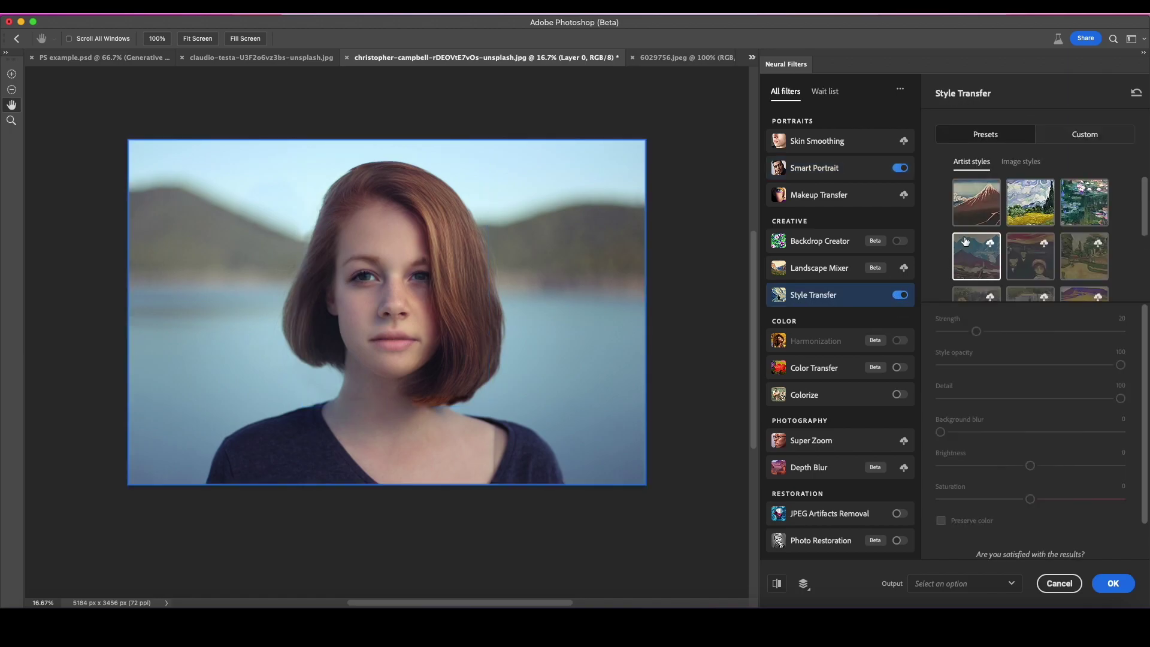
click(1026, 205)
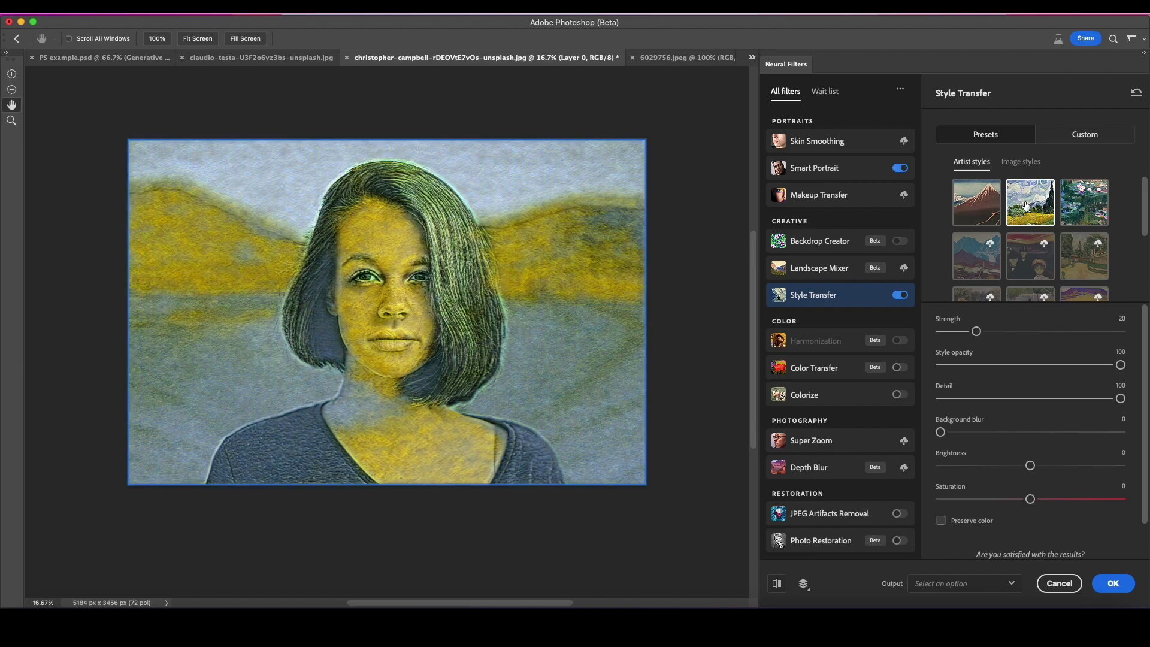
click(1076, 210)
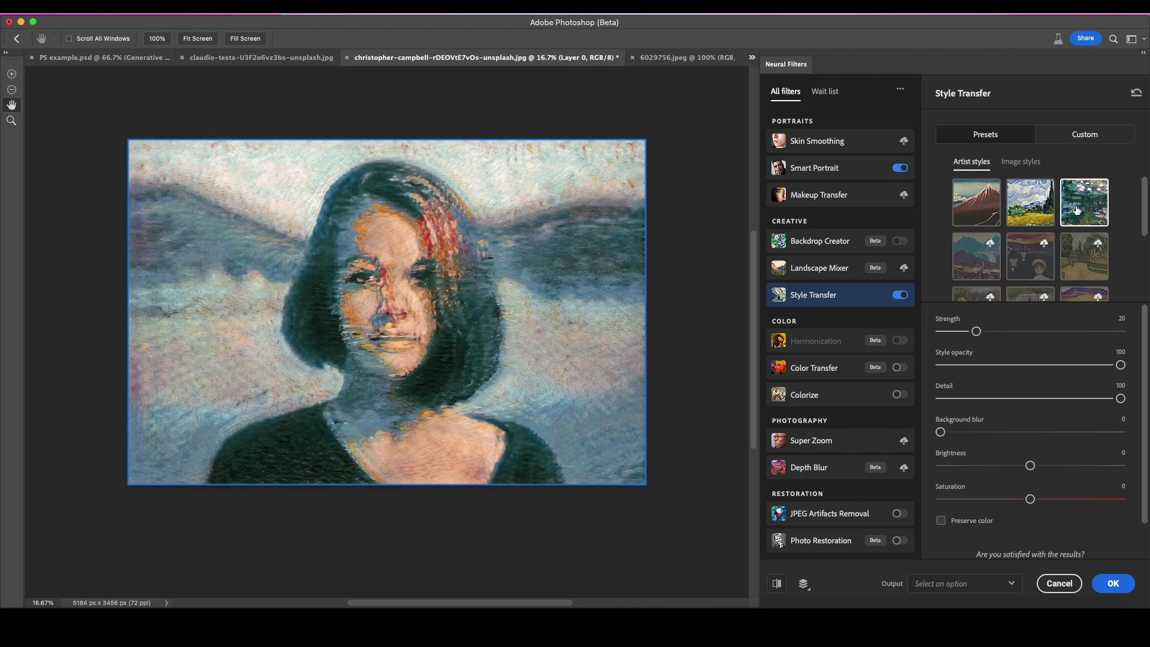
Adjust the style Strength to 55, then 14, and close Neural Filters
drag(976, 331, 1040, 333)
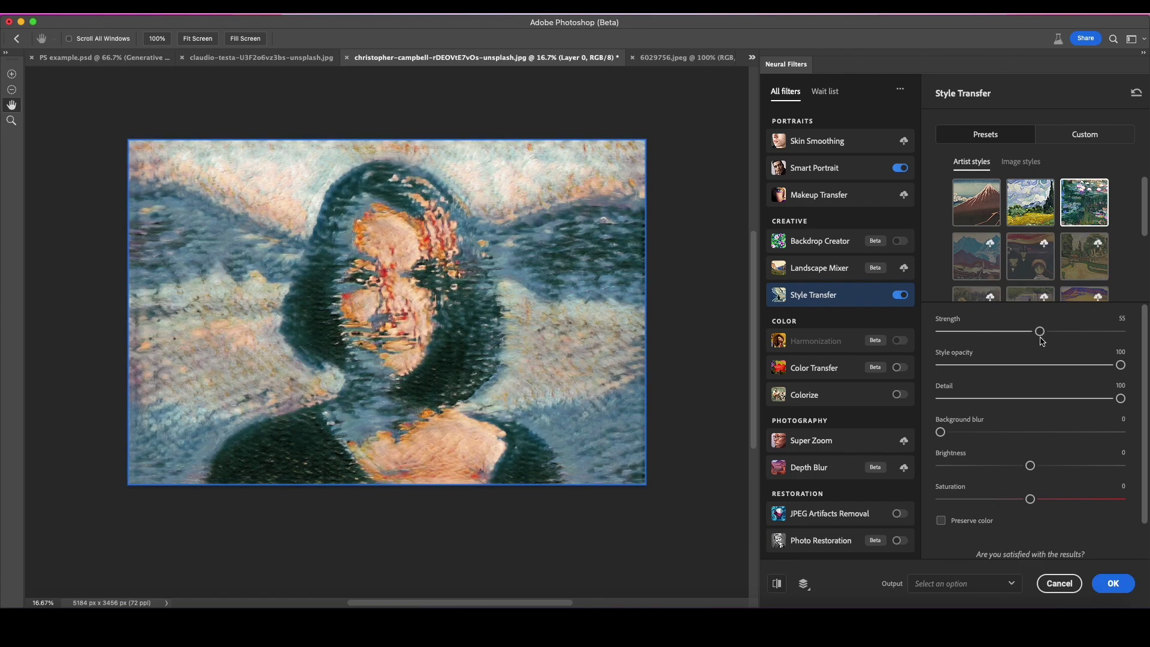
drag(1040, 340, 964, 334)
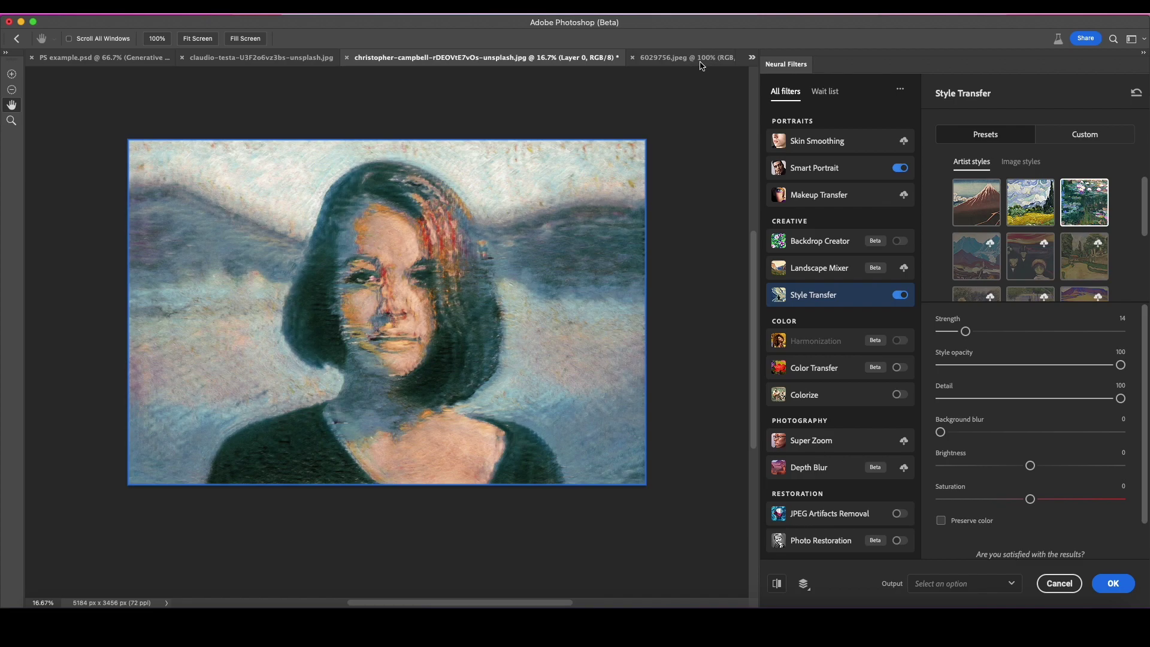
click(1113, 583)
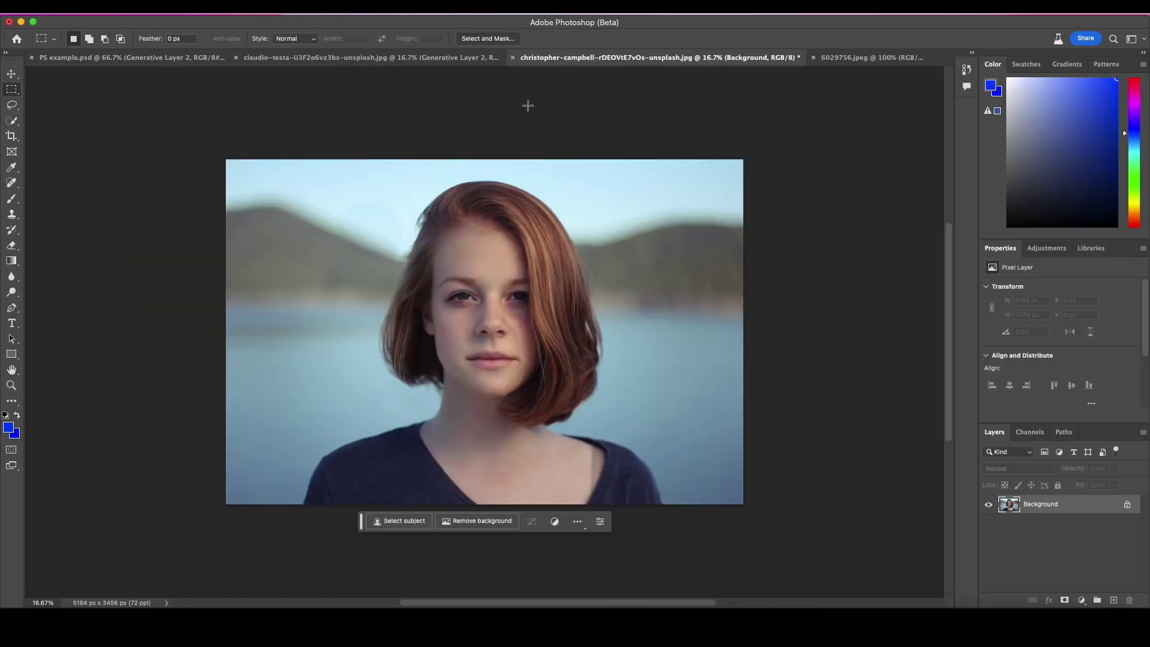
Open 6029756.jpeg in Neural Filters and enable Photo Restoration with Scratch reduction at 15
click(854, 63)
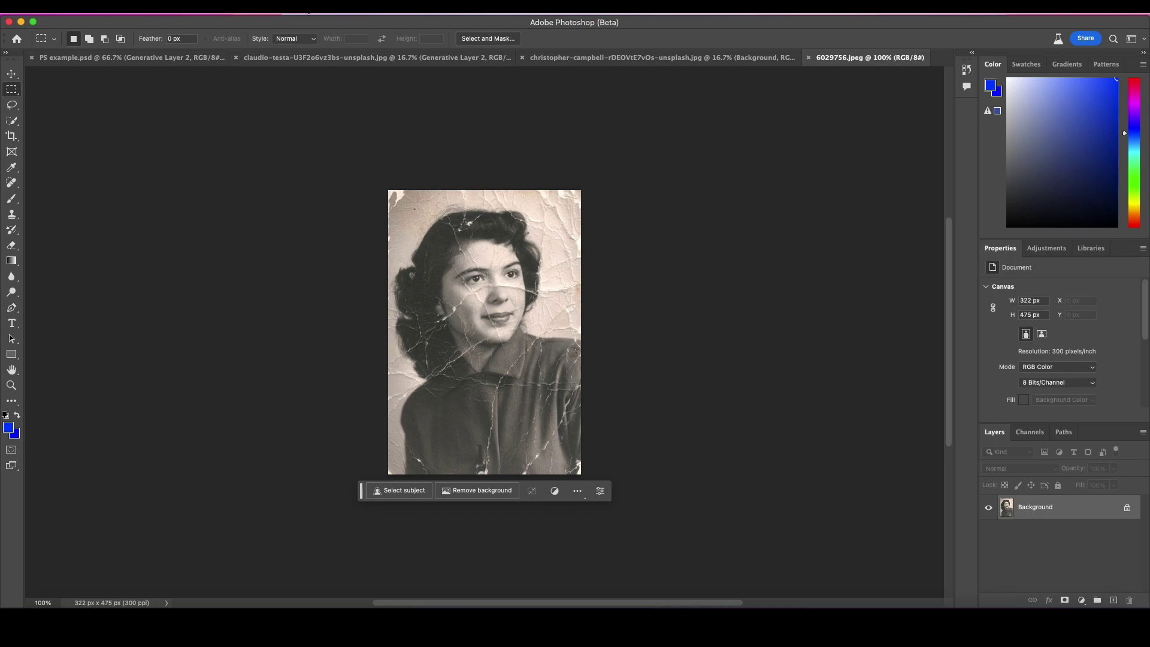
click(309, 7)
click(353, 58)
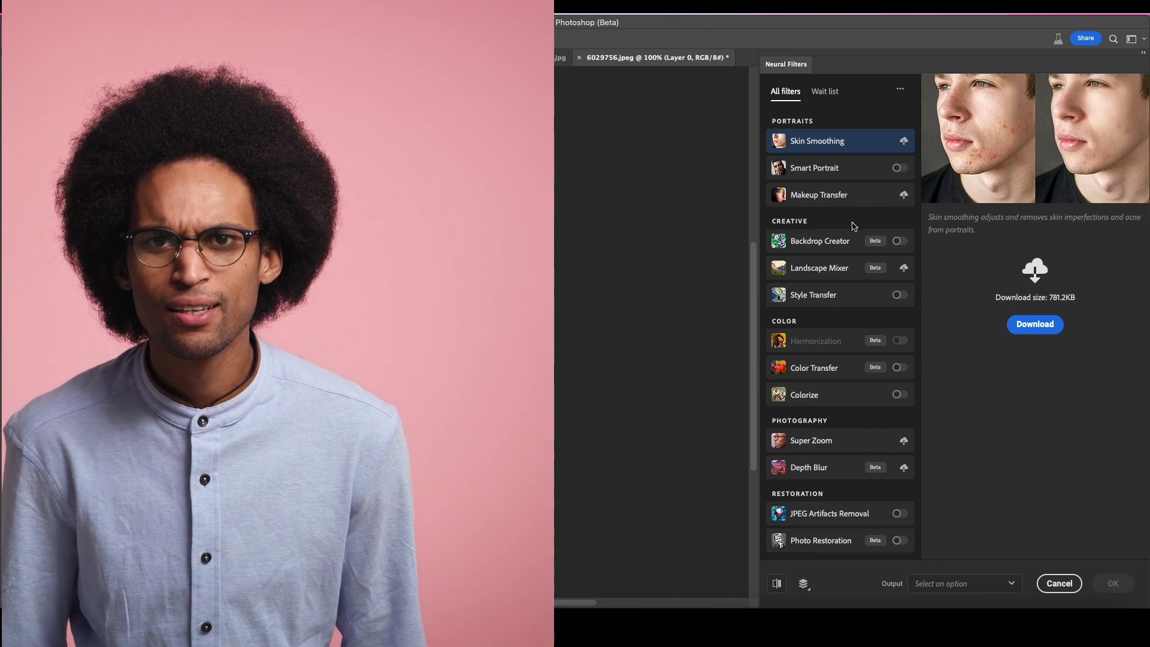
click(897, 541)
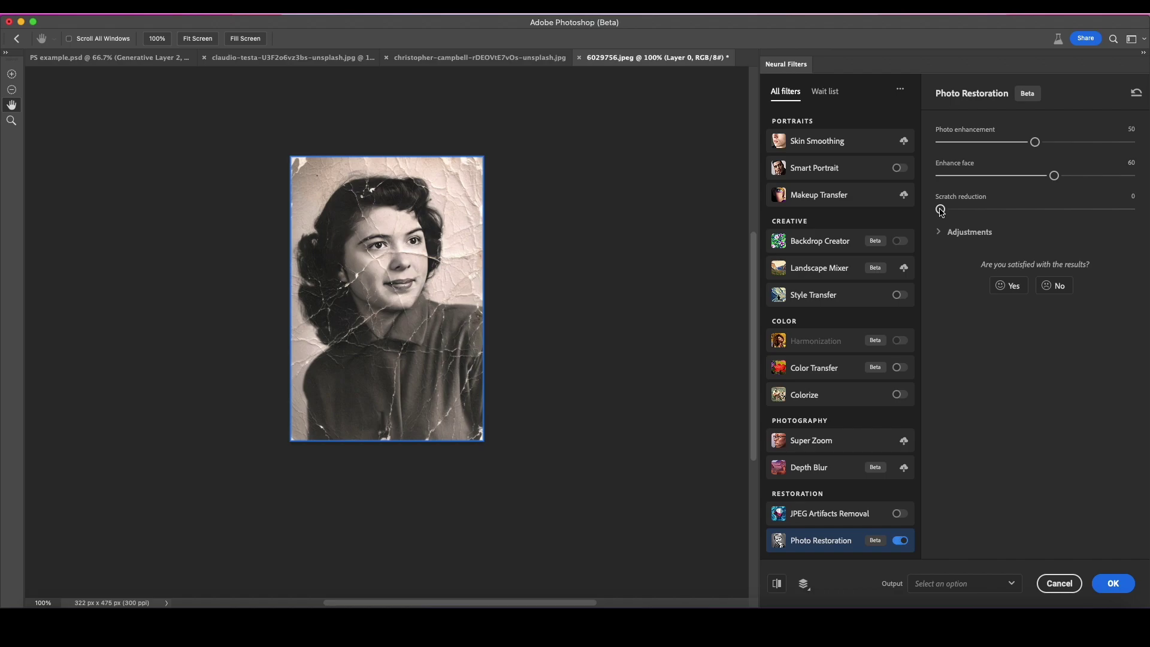
drag(941, 213, 967, 217)
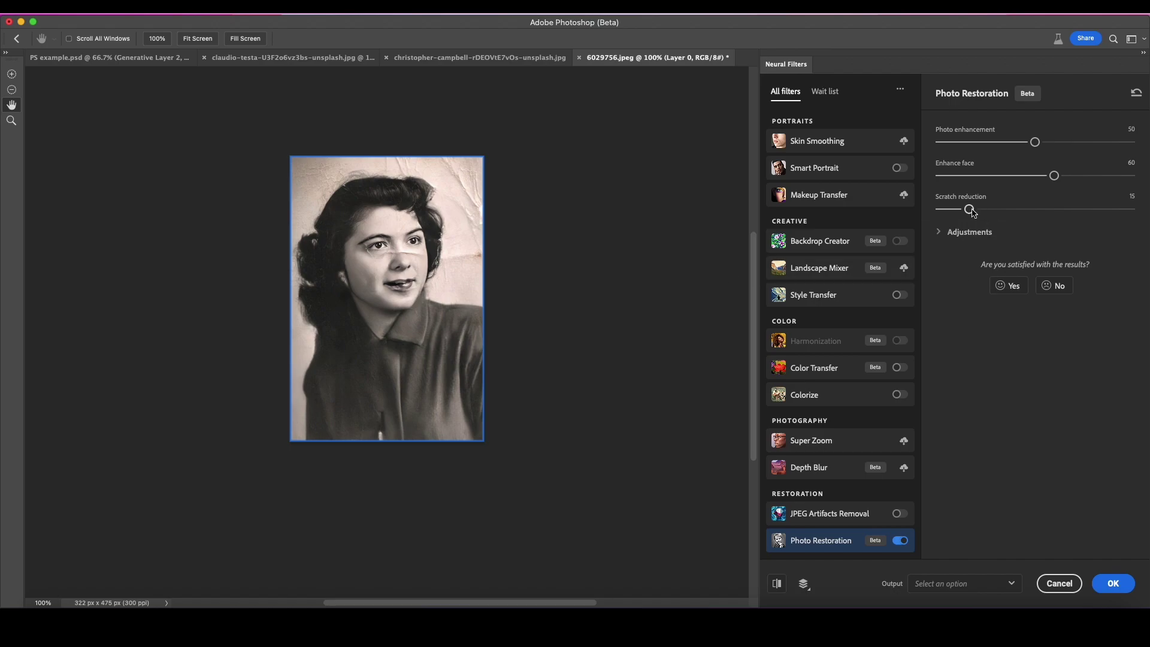
Set Scratch reduction to 10, Enhance face and Photo enhancement to 100, and JPEG artifacts reduction to 83
drag(968, 209, 1093, 209)
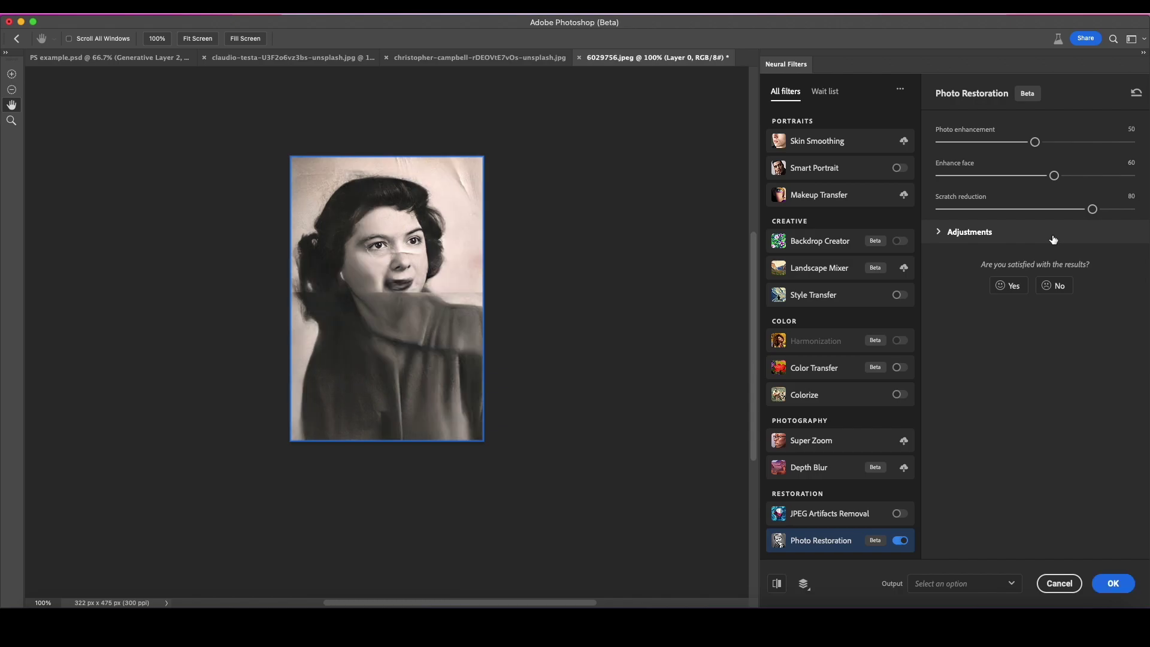
drag(1092, 209, 958, 219)
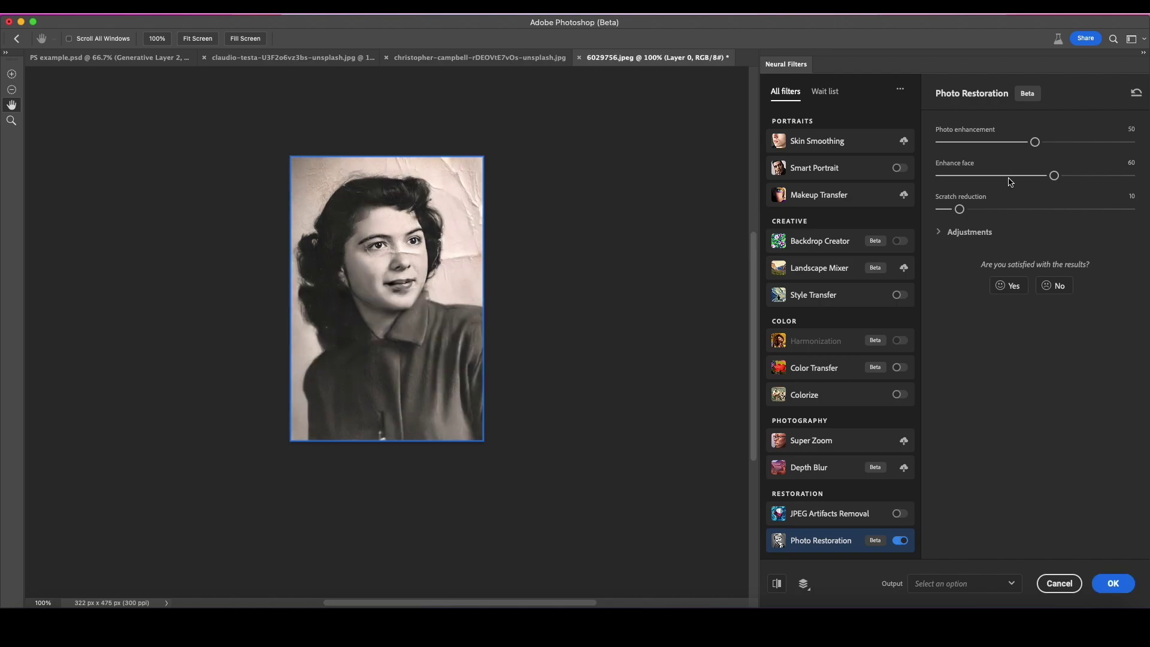
drag(1053, 175, 1138, 180)
drag(1036, 143, 1139, 151)
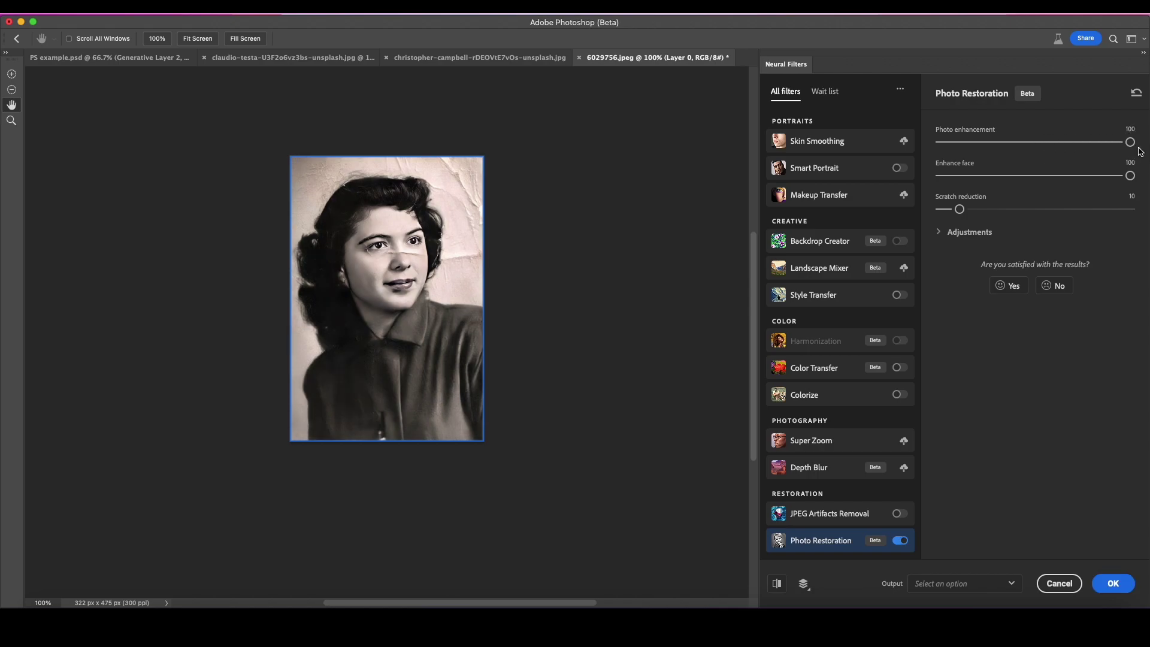
click(948, 234)
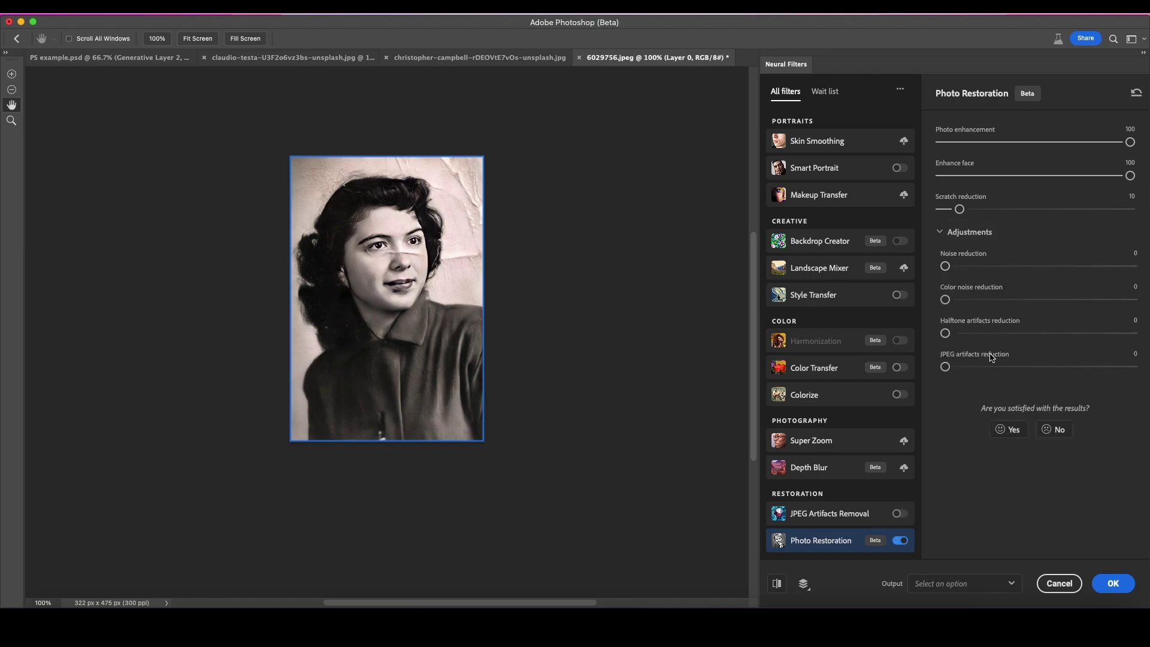
drag(945, 367, 1105, 370)
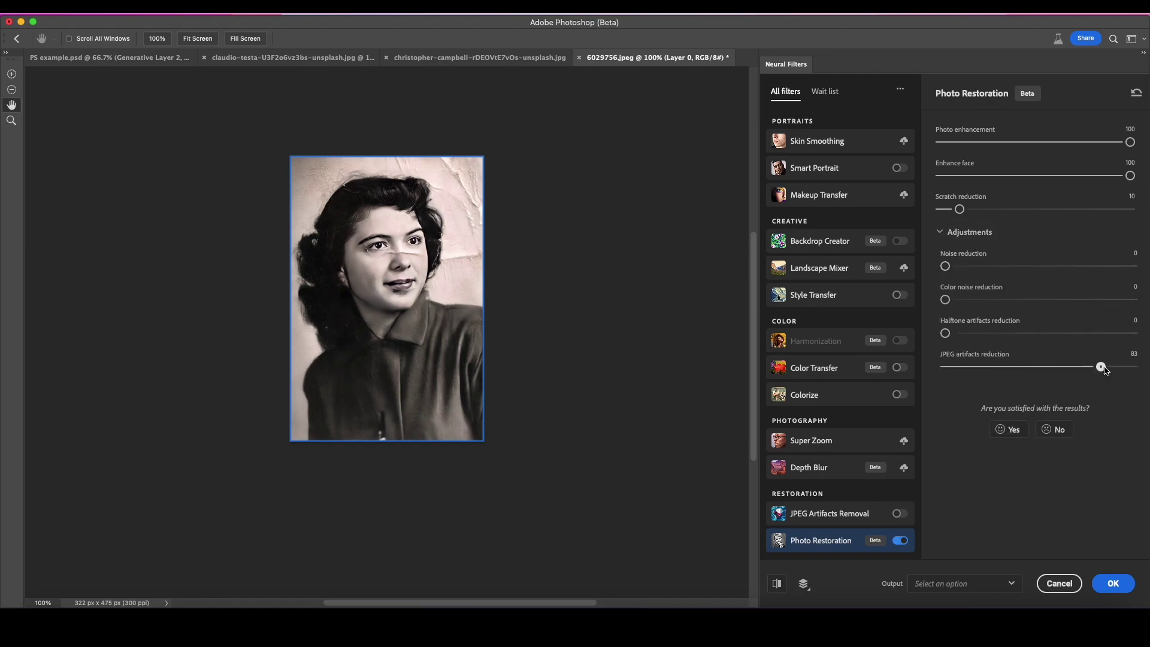